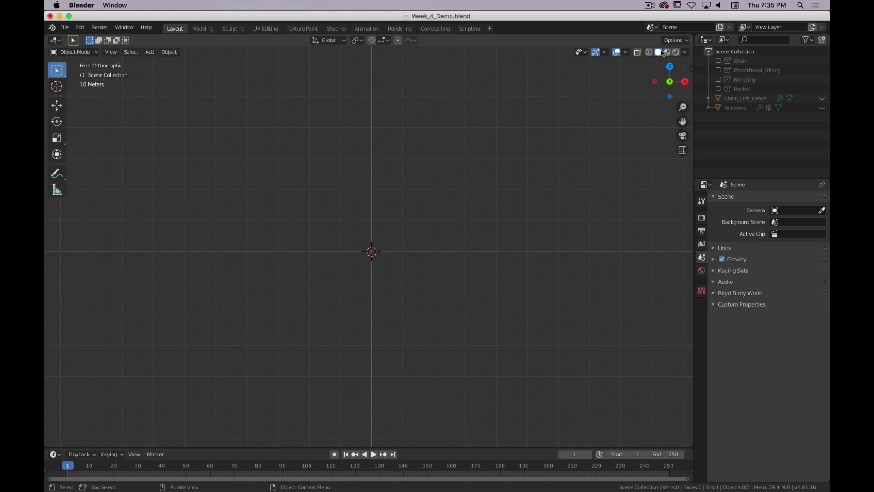
Enable the Chain collection and view the finished chain example in perspective
click(717, 60)
scroll(444, 266, up, 2)
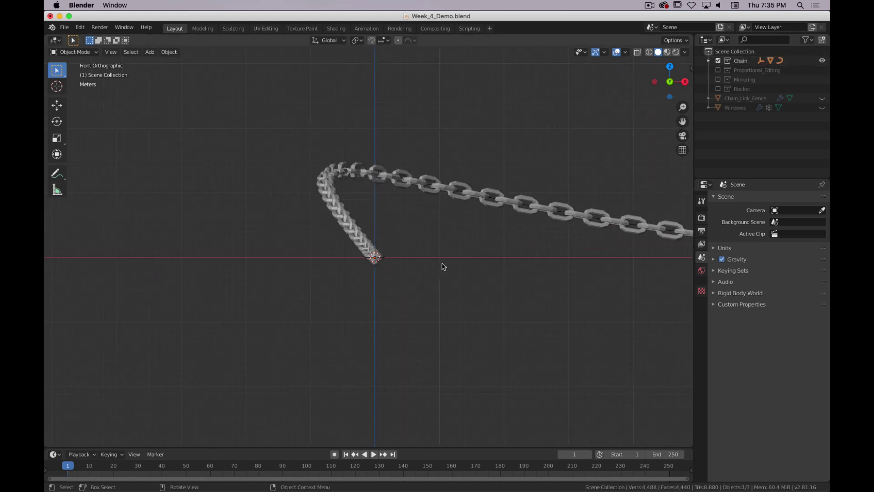
middle_drag(444, 264, 211, 193)
scroll(211, 192, down, 3)
shift+middle_drag(497, 198, 460, 198)
Move the far end control point of Chain_Path in Edit Mode by about 5.56 m X, 19.5 m Y and 24.2 m Z
click(563, 220)
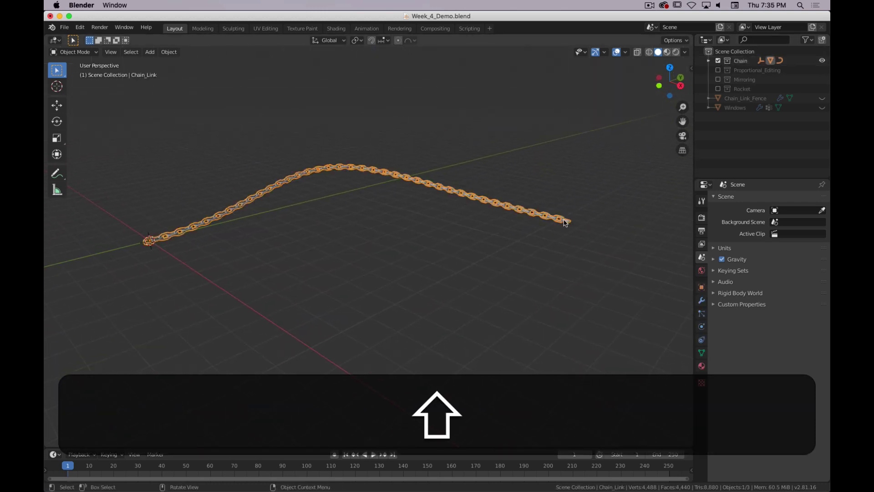
click(560, 222)
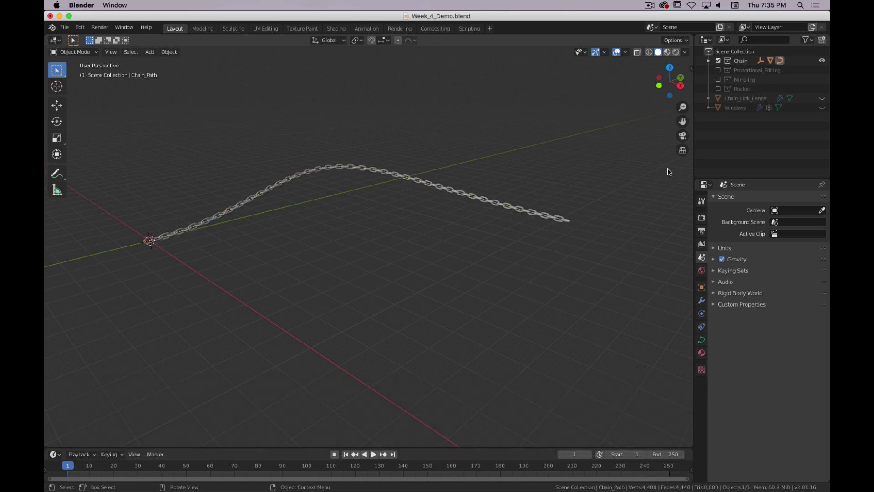
key(Tab)
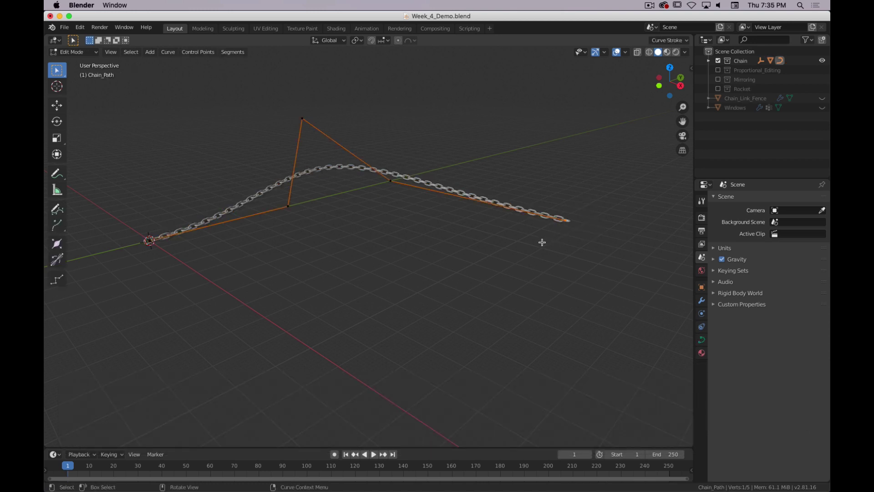
key(g)
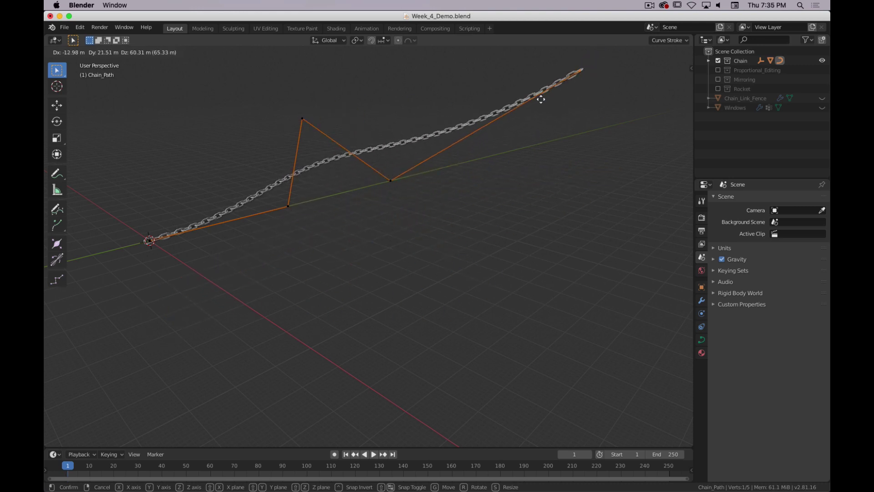
click(577, 196)
Examine how the chain links follow the control points of the path, and return to Object Mode
scroll(475, 253, up, 4)
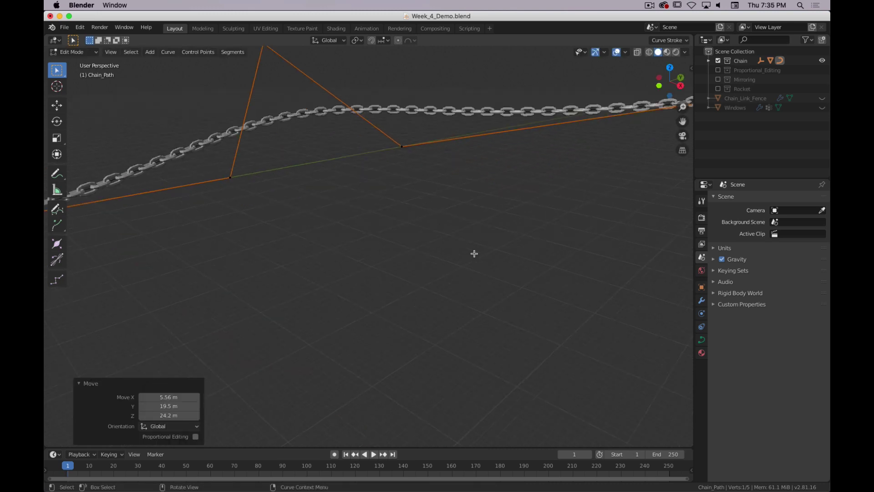
scroll(474, 253, down, 5)
mouse_move(415, 256)
middle_down()
mouse_move(460, 299)
mouse_move(384, 269)
mouse_move(413, 263)
middle_up()
scroll(458, 253, down, 1)
shift+middle_drag(381, 230, 423, 243)
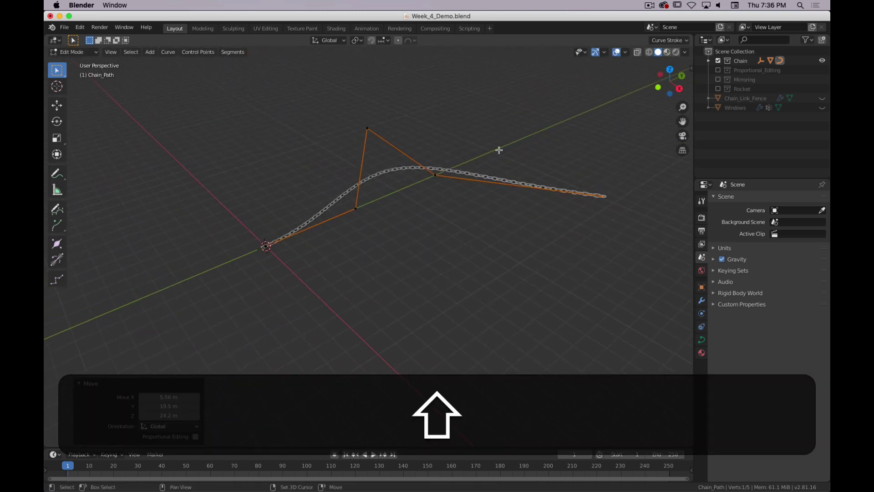
drag(512, 134, 232, 321)
scroll(280, 276, up, 2)
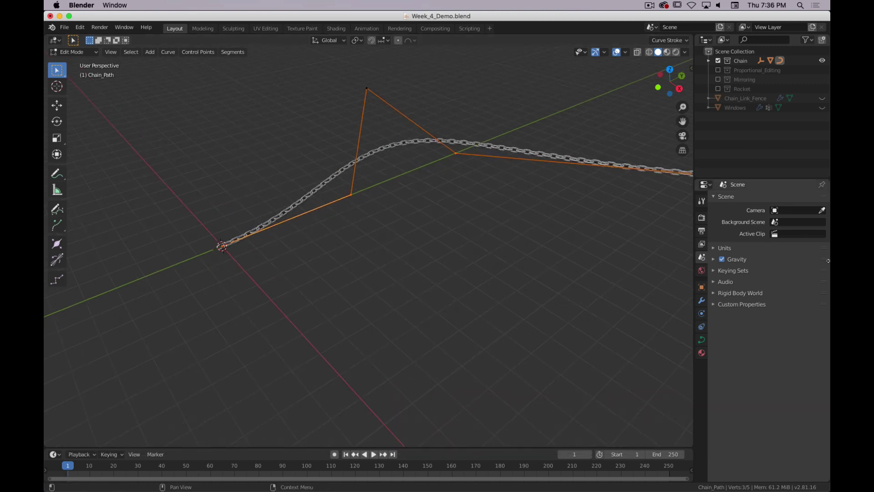
key(Tab)
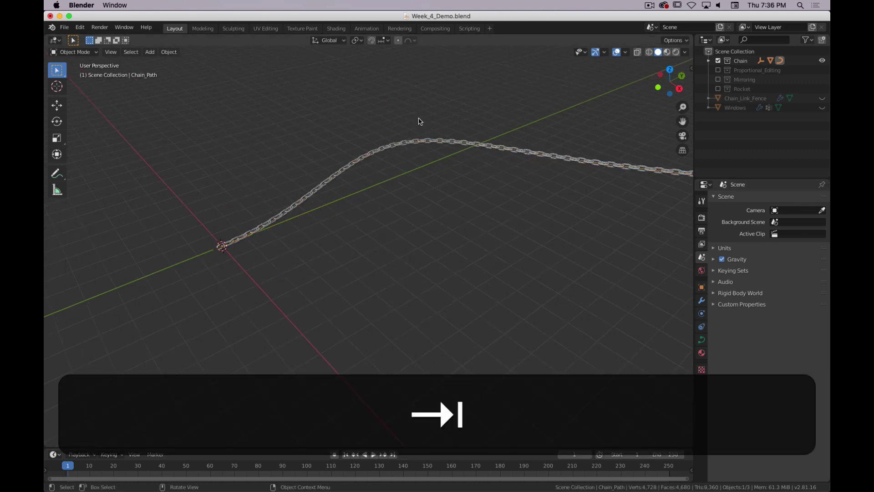
shift+middle_drag(592, 187, 528, 192)
Delete Chain_Path and Empty_Chain_Rotation from the Chain collection
click(709, 61)
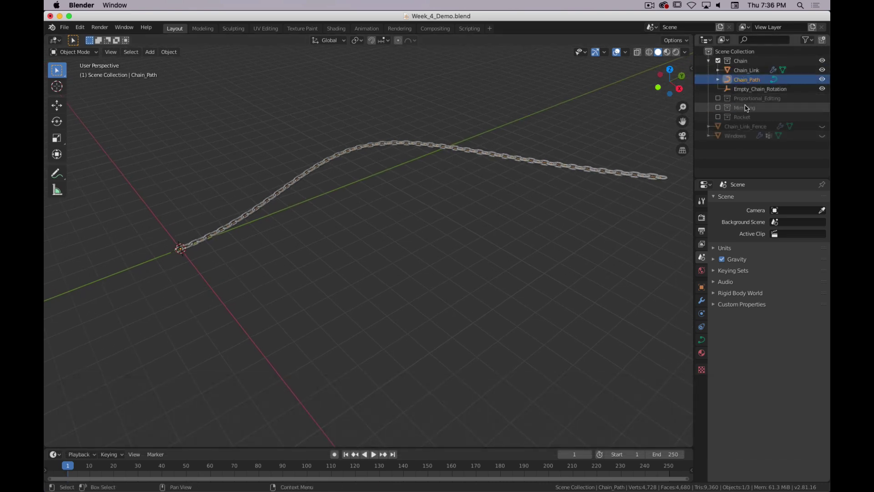
click(747, 80)
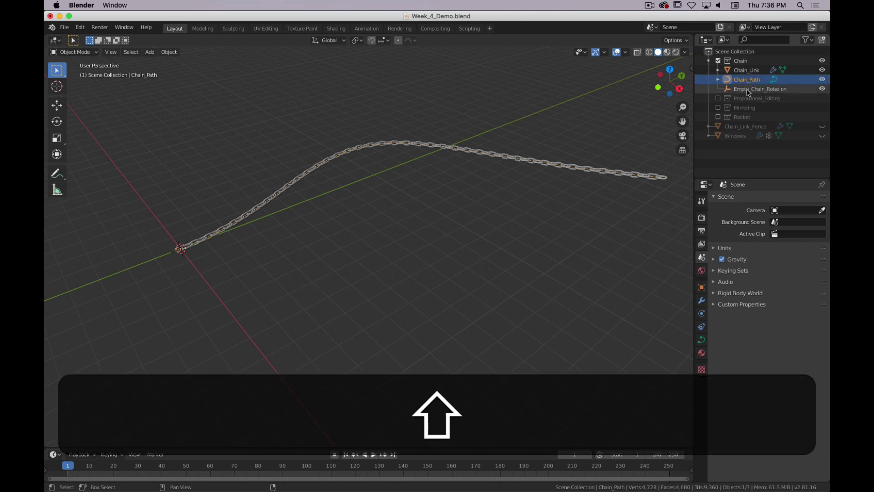
shift+click(749, 89)
key(shift+x)
key(x)
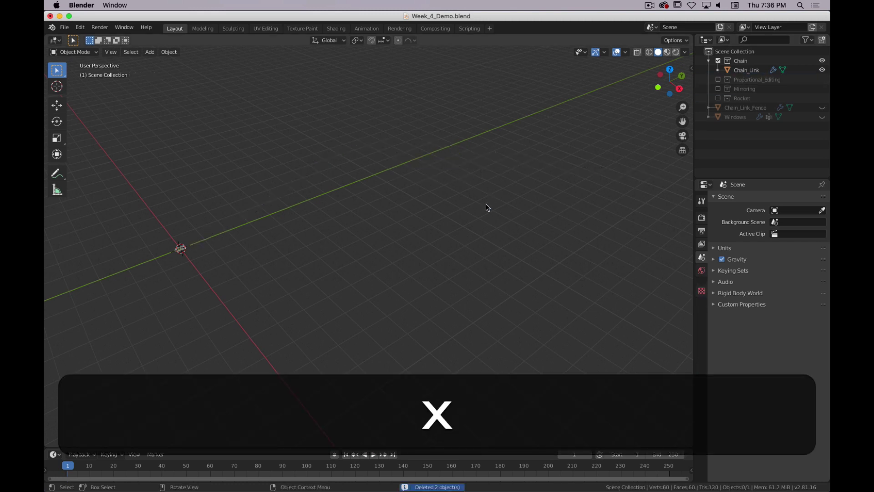
Remove the Curve and Array modifiers from Chain_Link
shift+middle_drag(199, 240, 284, 234)
shift+click(244, 208)
shift+middle_drag(244, 208, 319, 207)
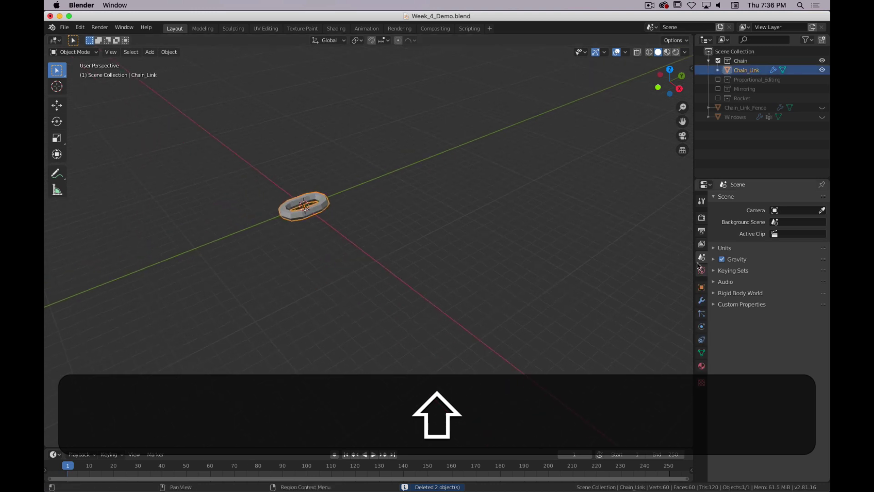
click(702, 301)
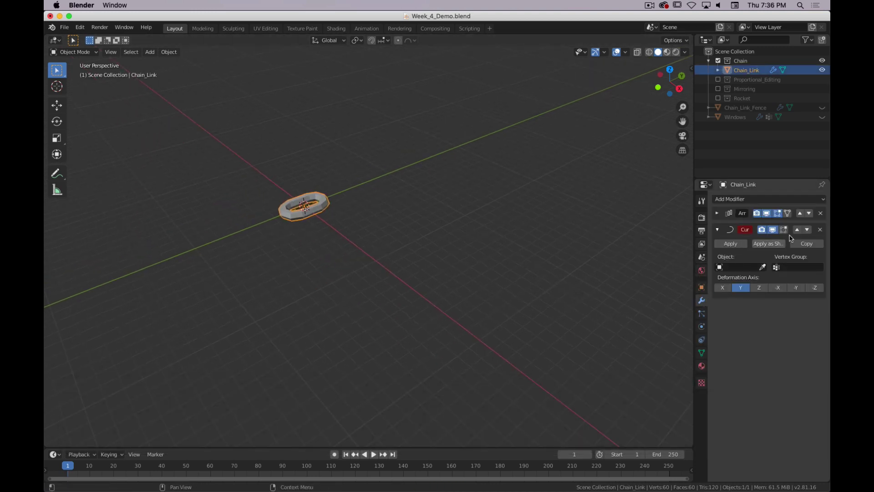
click(820, 229)
click(820, 213)
Examine the mesh structure of the single chain link up close in Edit Mode
scroll(296, 218, up, 4)
shift+middle_drag(354, 235, 438, 280)
scroll(351, 281, up, 3)
middle_drag(324, 258, 356, 291)
shift+middle_drag(273, 234, 311, 183)
key(Tab)
key(alt+a)
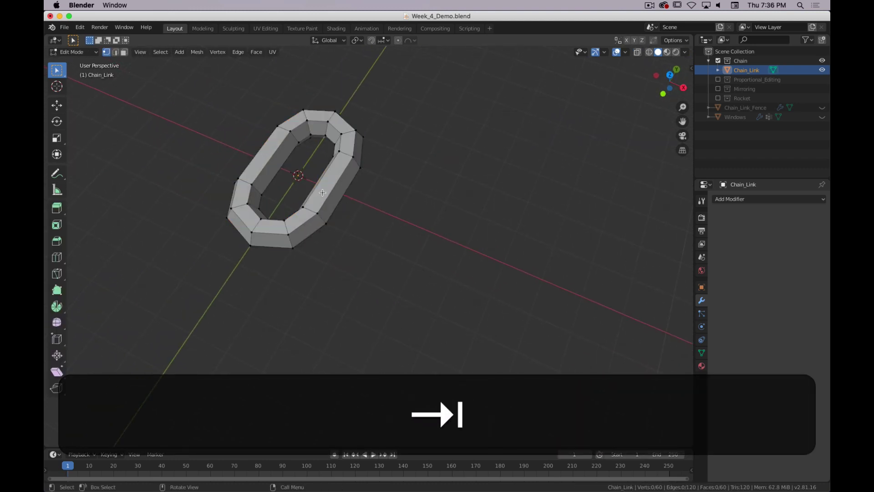
middle_drag(410, 234, 479, 194)
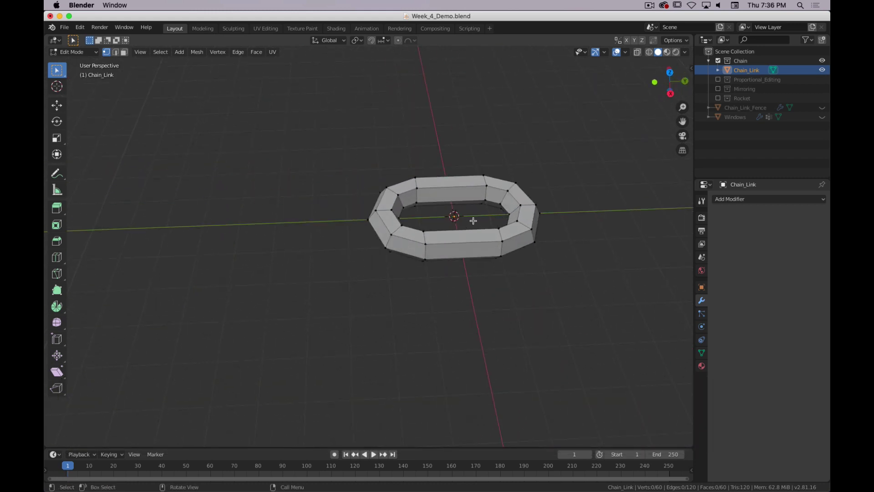
Delete the Chain_Link object in Object Mode
key(Tab)
key(z)
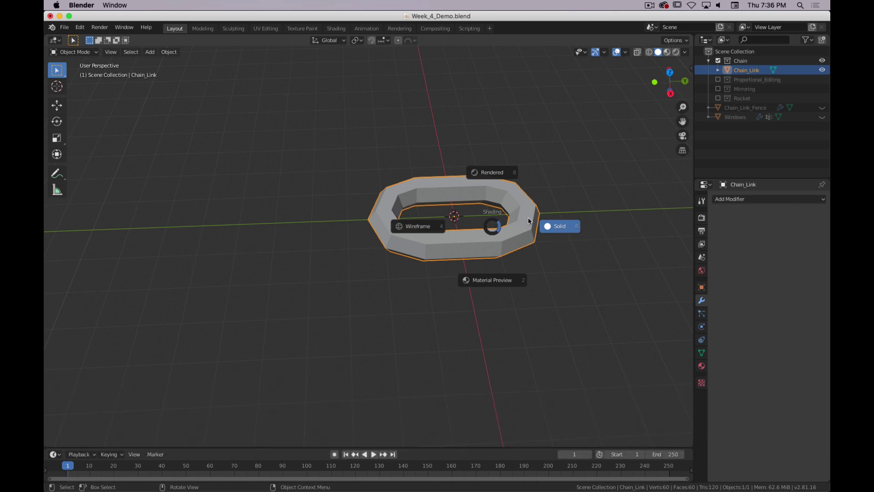
key(Escape)
key(x)
click(460, 237)
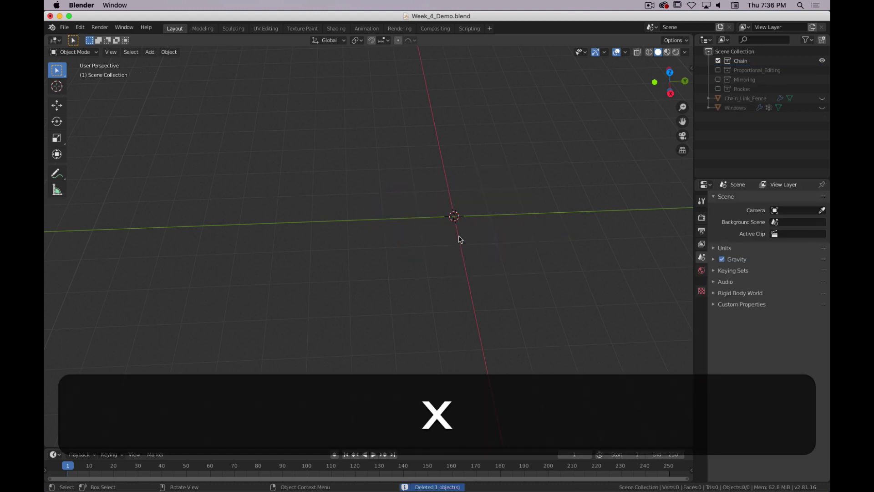
Add a torus mesh with 8 major segments, 6 minor segments and a minor radius of 0.45 m
key(shift+a)
mouse_move(464, 166)
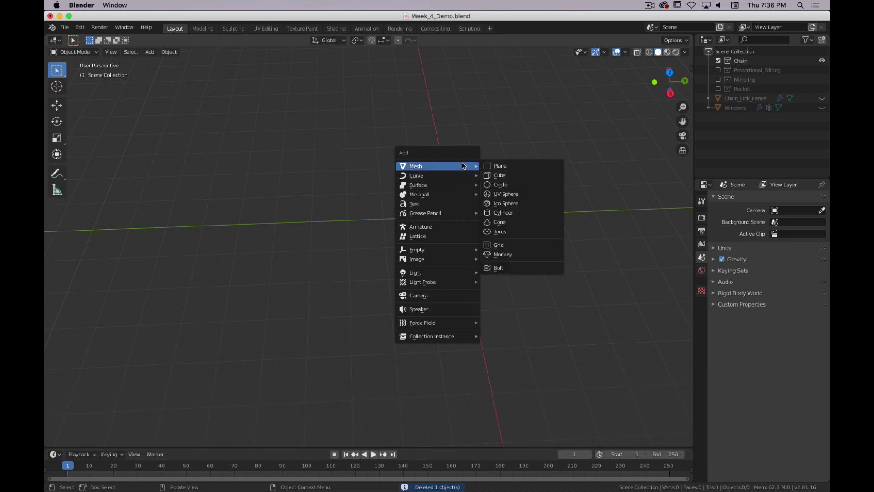
click(519, 234)
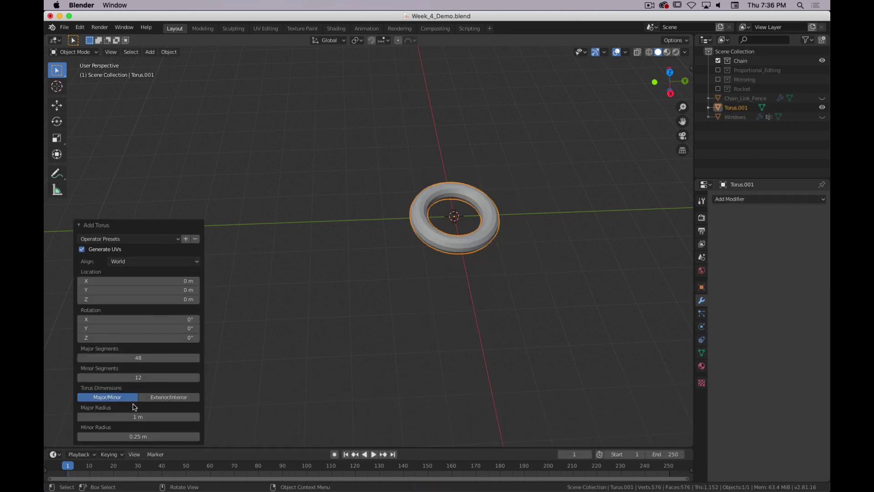
drag(138, 357, 95, 377)
click(197, 377)
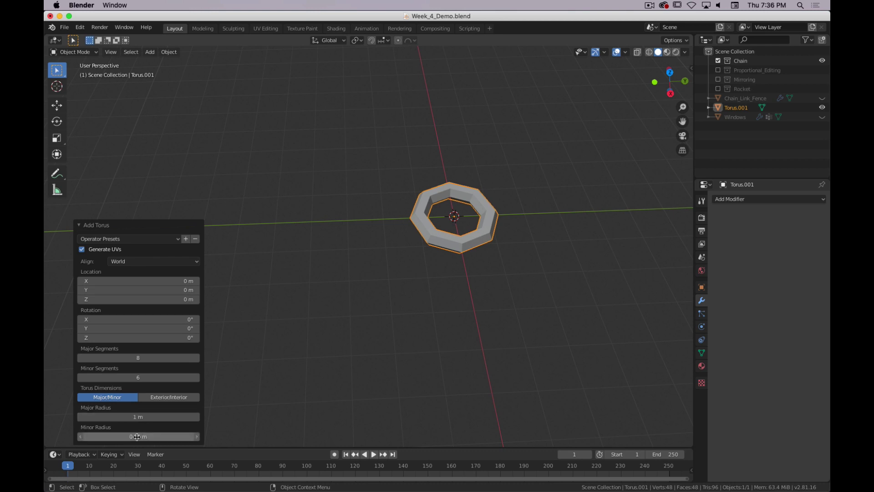
drag(138, 437, 172, 436)
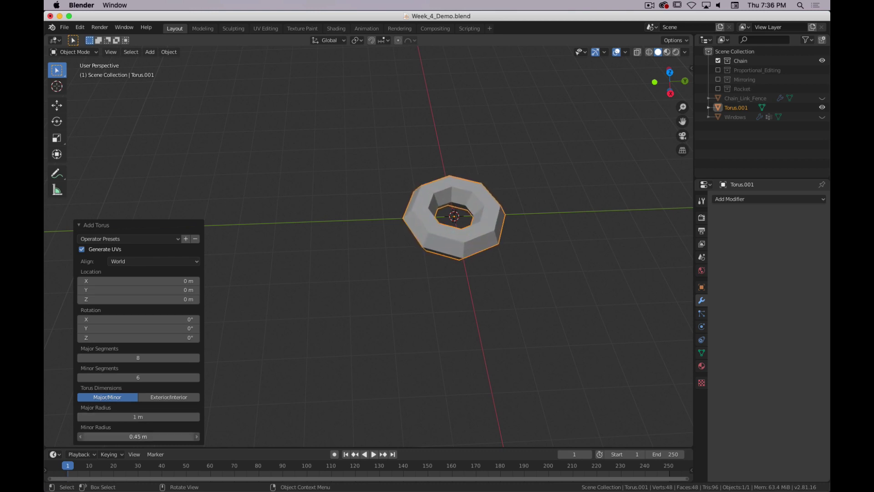
Put the torus in Edit Mode and show it in wireframe from the top orthographic view
middle_drag(349, 314, 423, 301)
key(Tab)
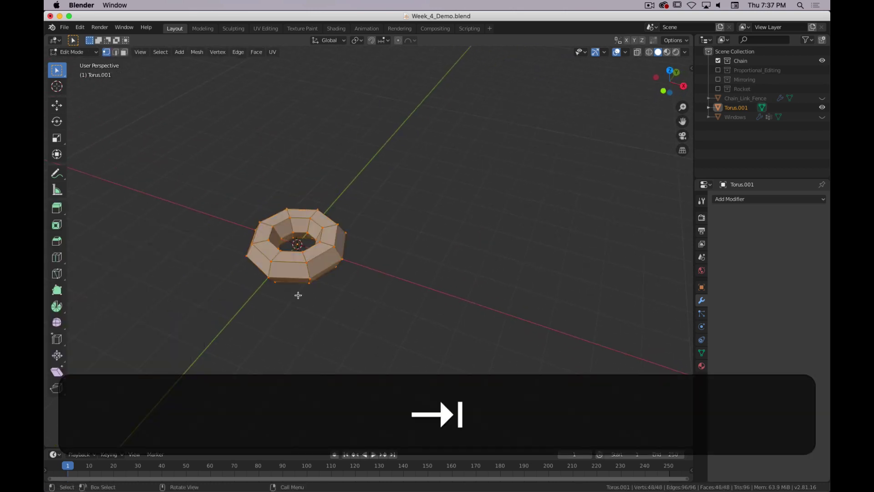
middle_drag(288, 297, 322, 305)
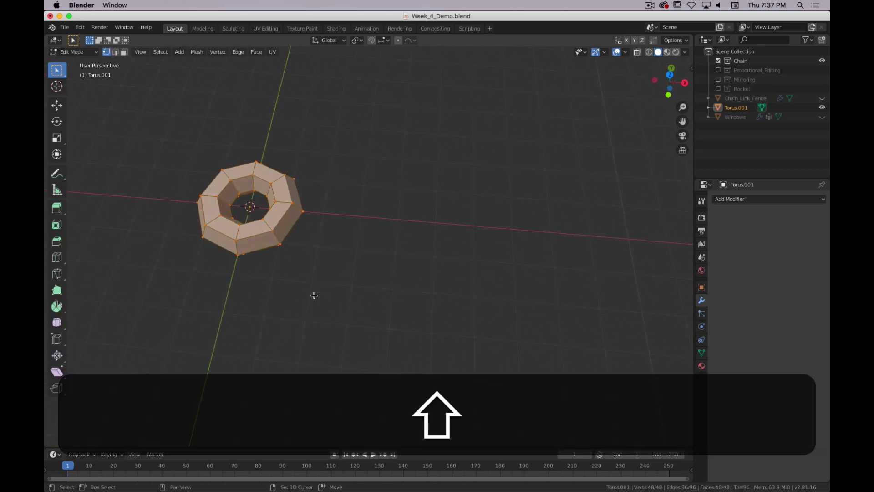
key(shift+7)
mouse_move(335, 196)
shift+middle_down()
mouse_move(369, 218)
mouse_move(532, 275)
shift+middle_up()
key(shift+z)
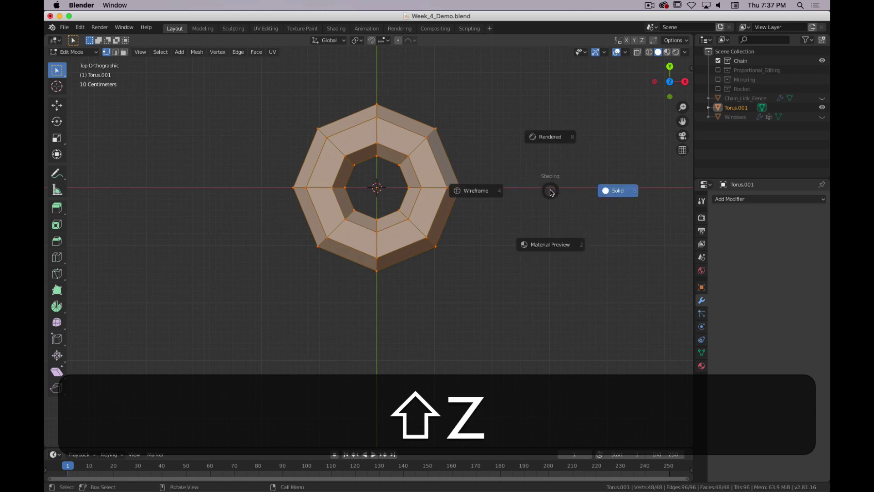
click(486, 191)
key(z)
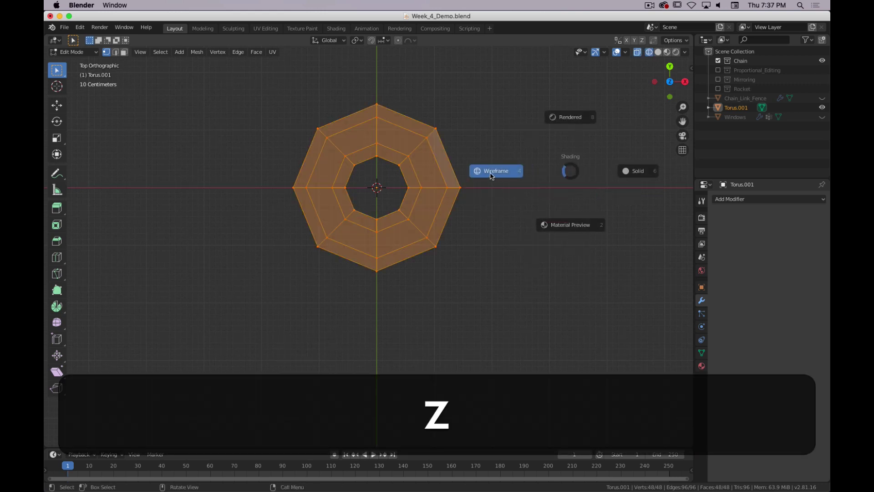
click(491, 177)
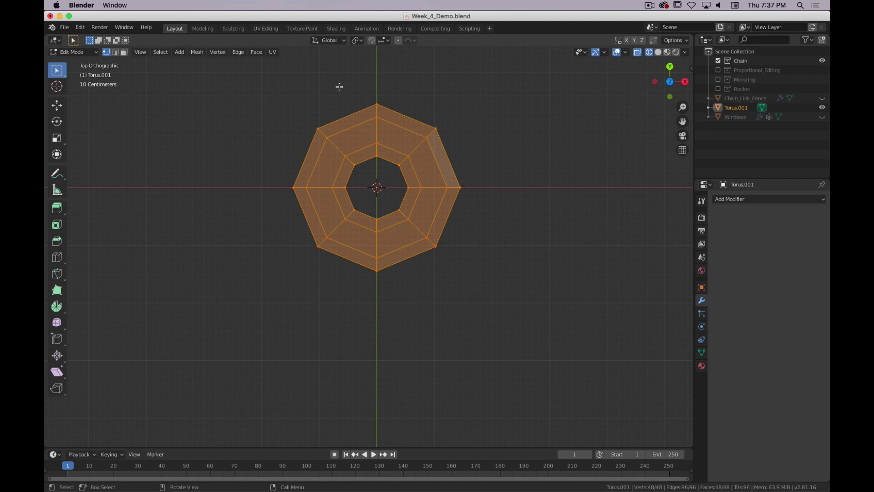
Select the positive Y half of the torus, including the vertices on the X axis, and split it from the rest
drag(564, 64, 234, 201)
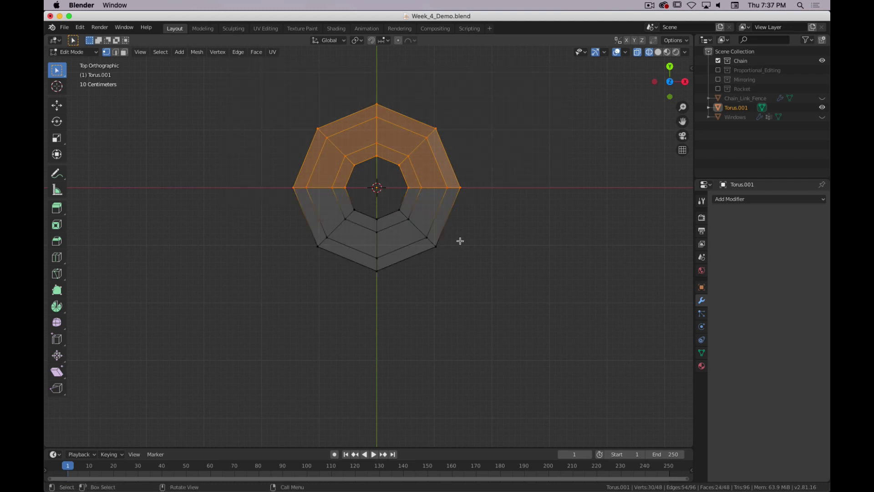
shift+middle_drag(466, 232, 468, 280)
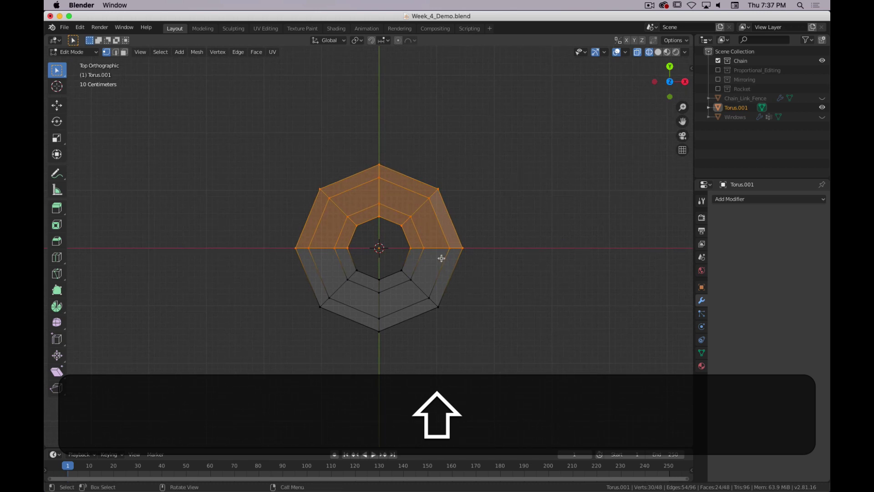
key(y)
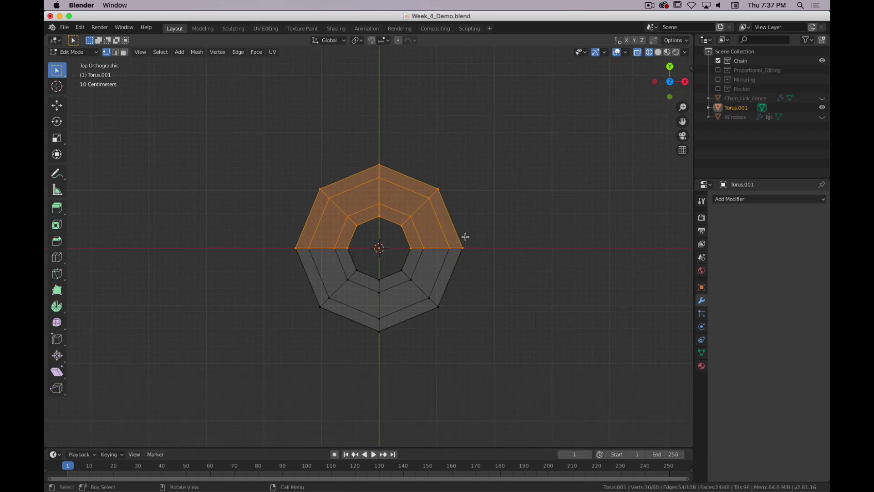
right_click(505, 242)
Move the split-off half of the torus 1 m along the global Y axis
key(g)
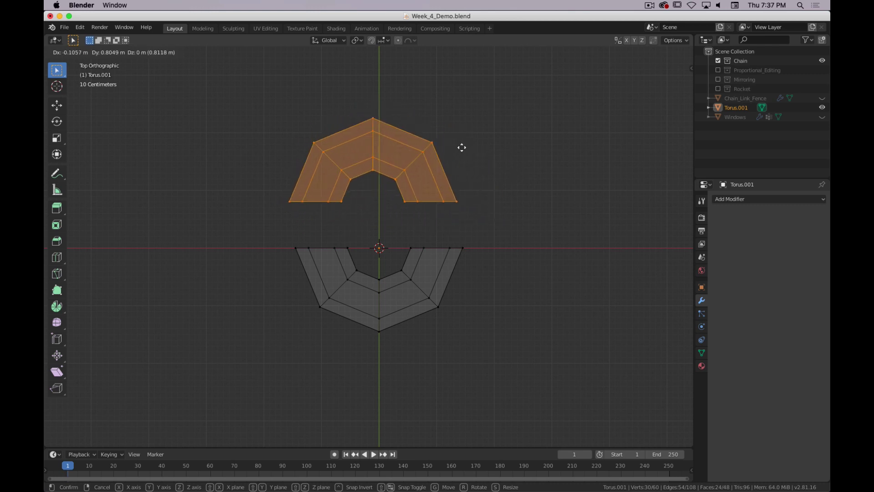
key(y)
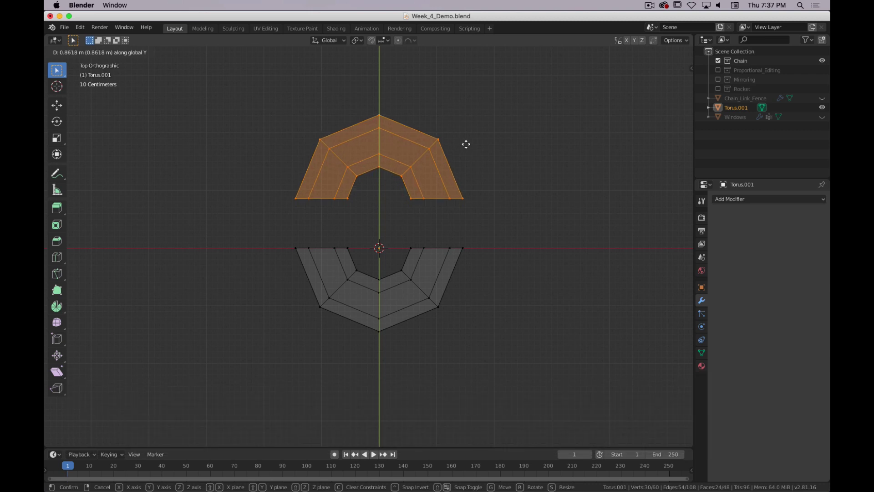
key(1)
key(Return)
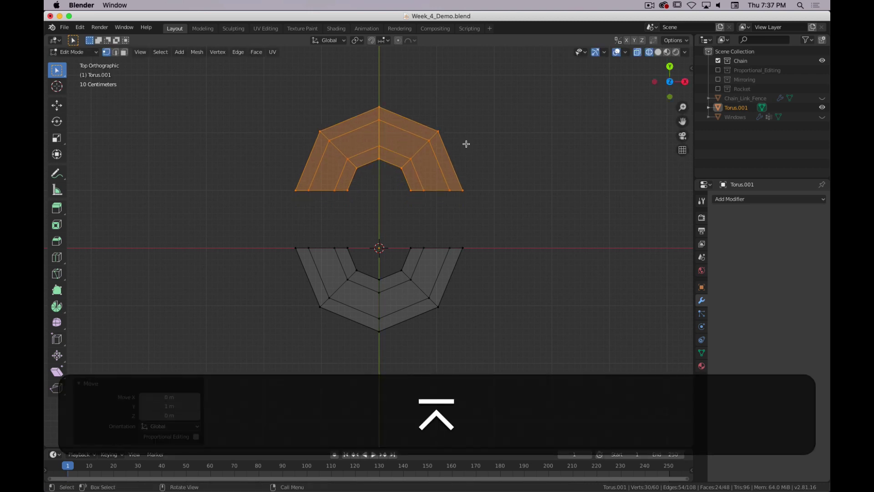
Select the negative Y half of the torus and move it -1 m along the global Y axis
drag(531, 220, 112, 374)
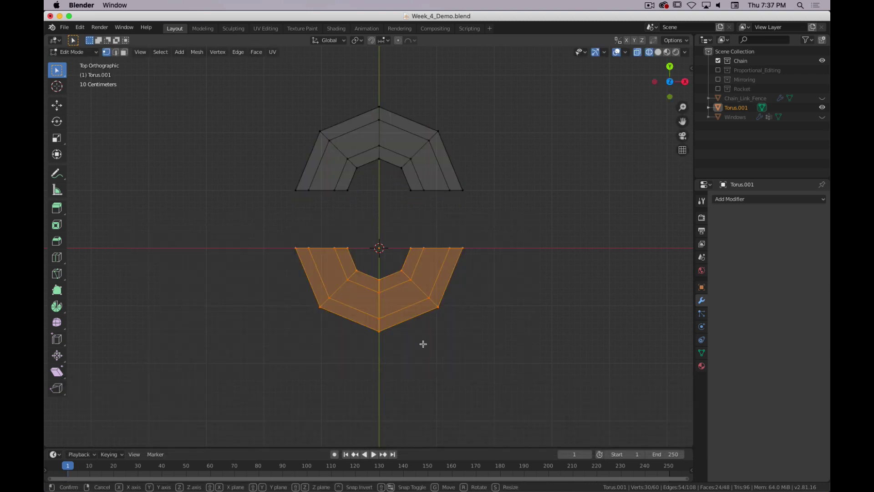
key(g)
key(y)
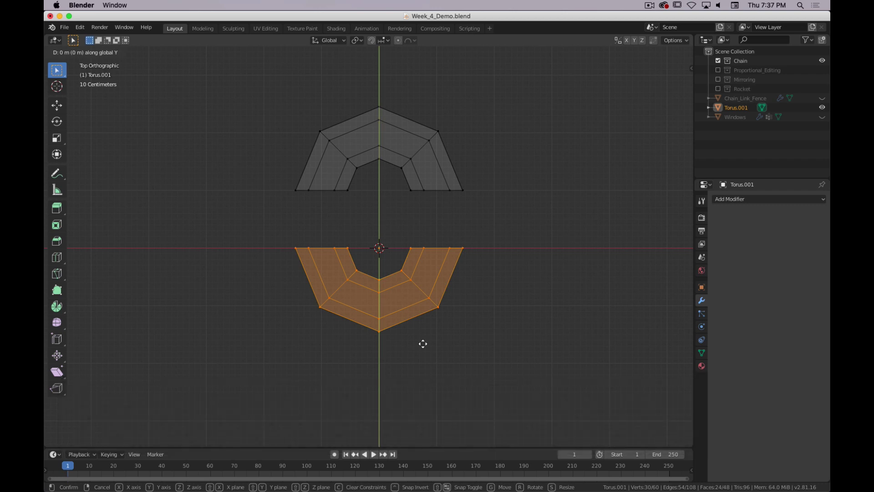
text(-1)
key(Return)
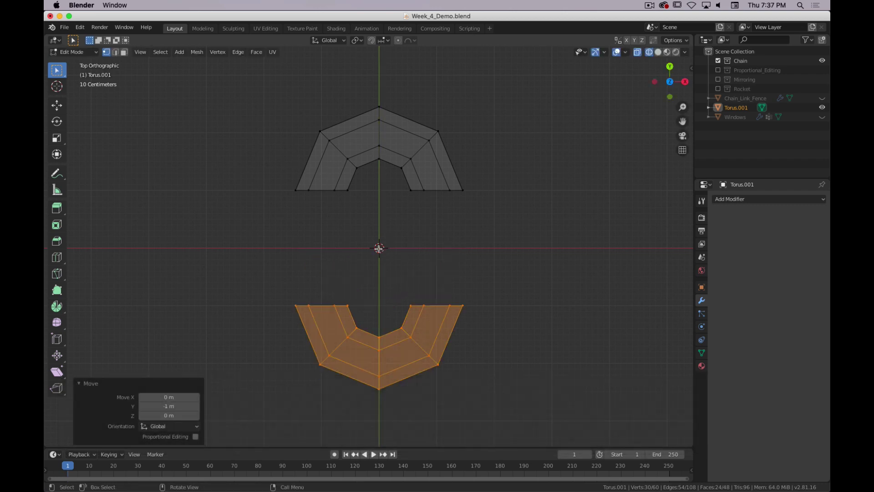
Select the open edge loop at the positive X end of the positive Y half in edge select mode and switch to solid shading
middle_drag(370, 276, 307, 203)
shift+middle_drag(335, 270, 346, 87)
scroll(357, 120, up, 4)
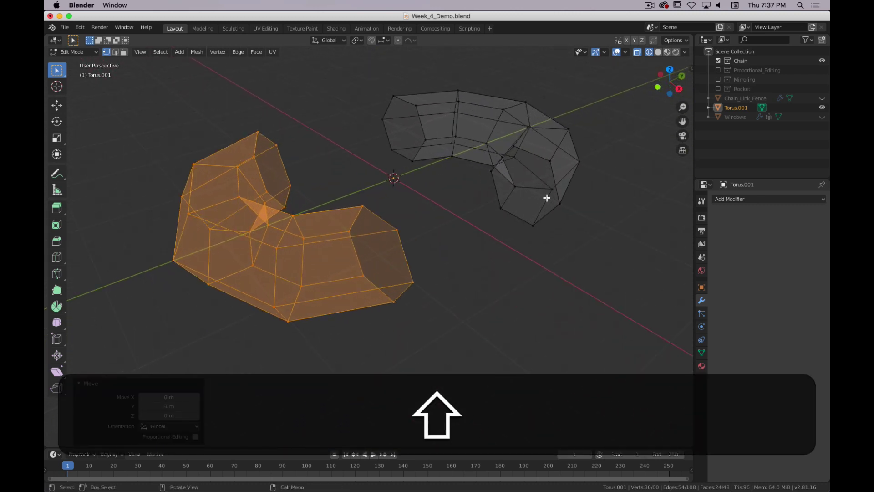
mouse_move(428, 207)
middle_down()
mouse_move(427, 222)
mouse_move(439, 202)
middle_up()
alt+click(507, 223)
key(alt+2)
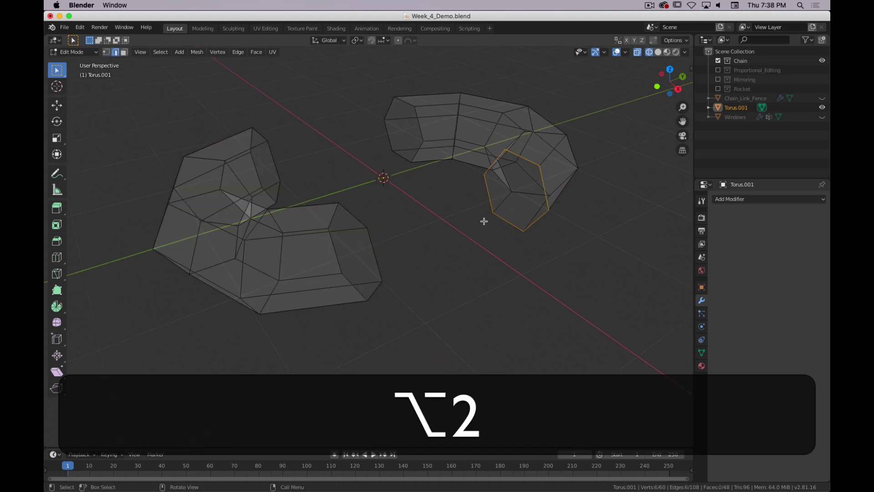
key(z)
click(647, 220)
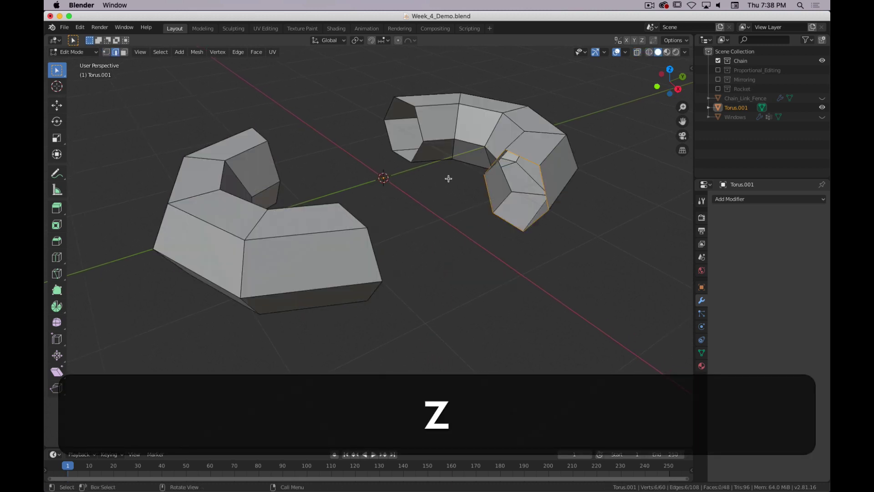
Bridge the two facing open edge loops on the positive X side of the link halves
key(z)
click(519, 181)
mouse_move(460, 221)
middle_down()
mouse_move(458, 255)
mouse_move(449, 198)
mouse_move(434, 240)
mouse_move(400, 238)
mouse_move(552, 280)
middle_up()
alt+shift+click(374, 289)
right_click(551, 280)
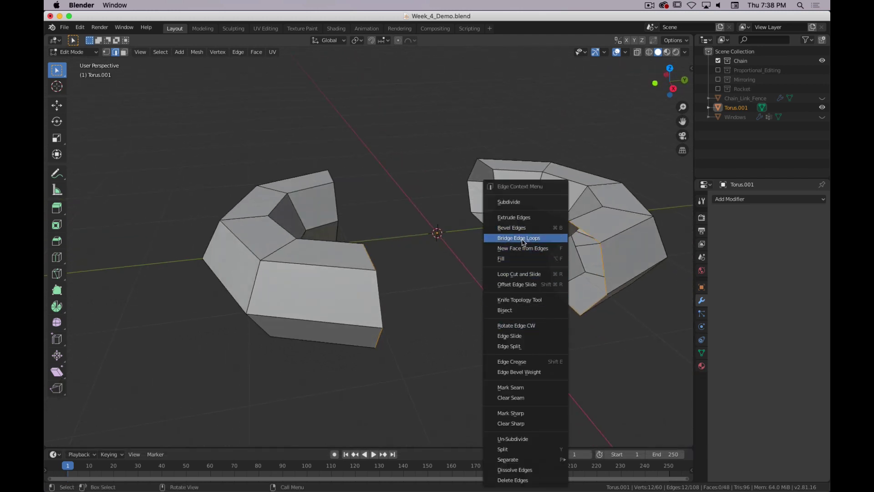
click(523, 241)
Bridge the two remaining open edge loops on the negative X side to close the link
middle_drag(399, 246, 377, 253)
alt+click(422, 174)
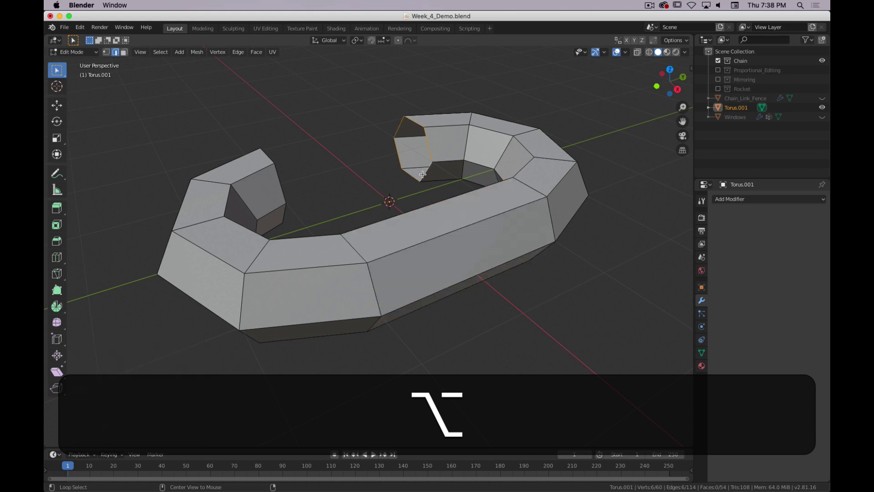
alt+shift+click(279, 176)
mouse_move(359, 175)
middle_down()
mouse_move(337, 168)
mouse_move(372, 164)
middle_up()
right_click(371, 165)
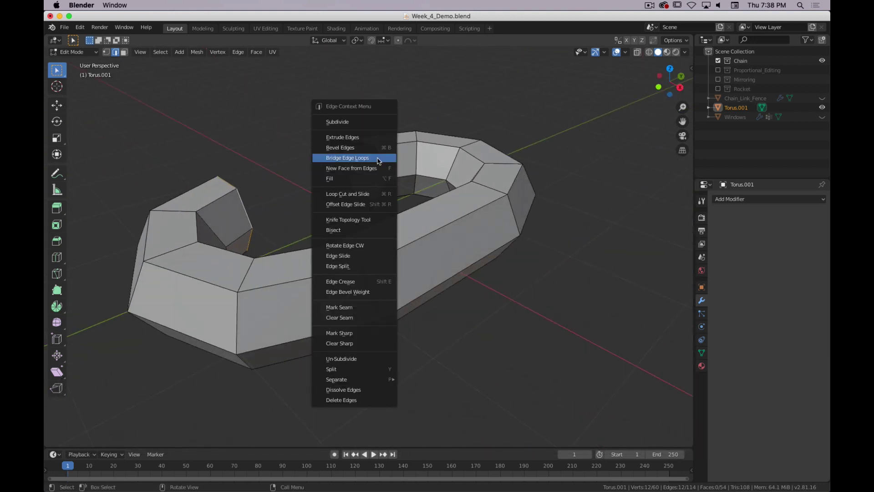
click(378, 155)
middle_drag(336, 253, 349, 296)
scroll(341, 285, down, 7)
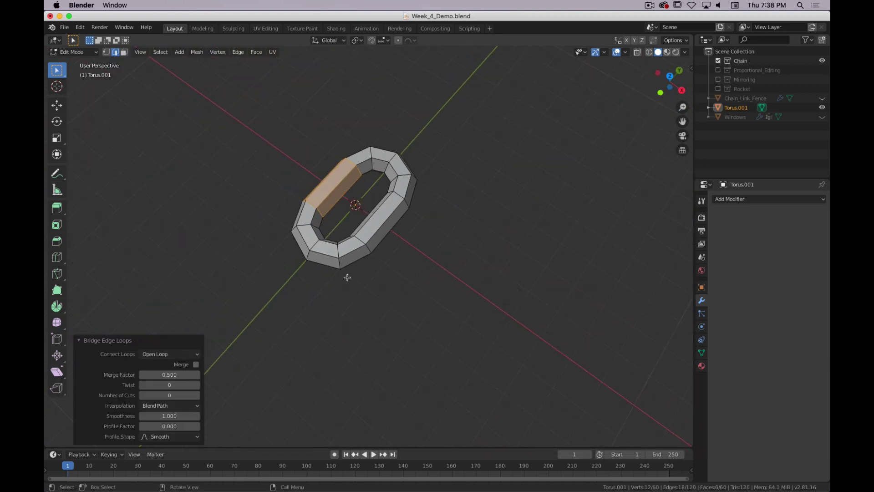
Rename the torus object as Chain_Link
double_click(746, 108)
text(Chain_)
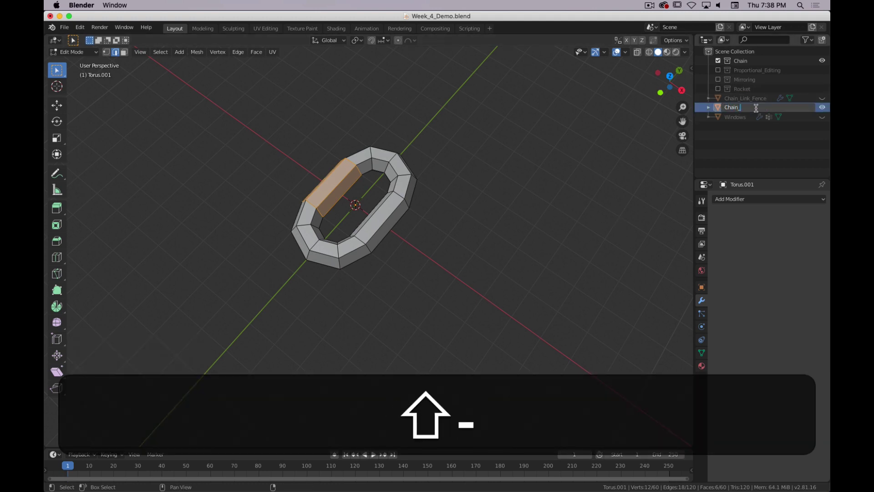
text(Link)
key(Return)
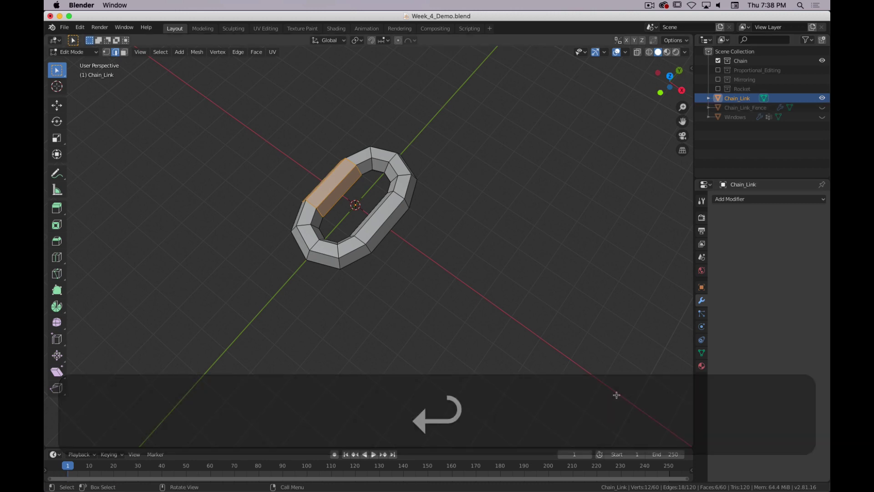
Add an Array modifier to the Chain_Link object
middle_drag(492, 265, 402, 273)
key(super+period)
scroll(423, 246, up, 5)
scroll(423, 247, down, 6)
scroll(402, 273, down, 6)
shift+middle_drag(447, 245, 320, 274)
scroll(287, 297, up, 4)
scroll(239, 311, down, 3)
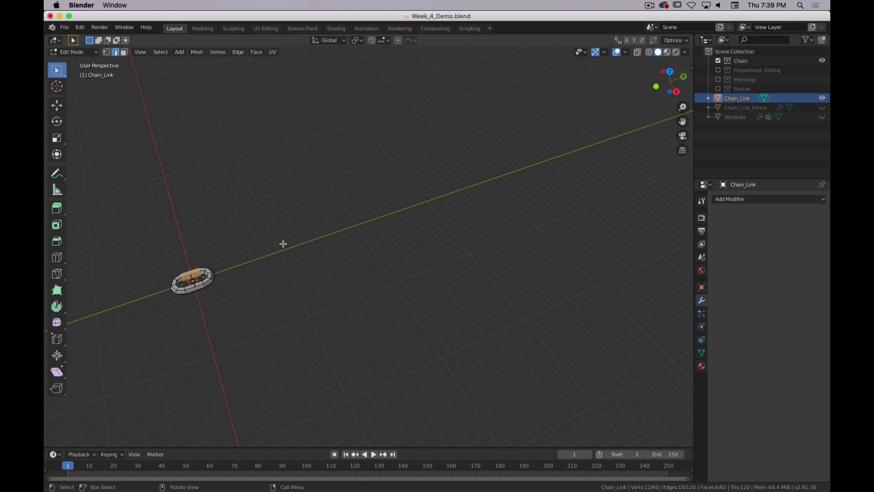
key(super+period)
click(730, 199)
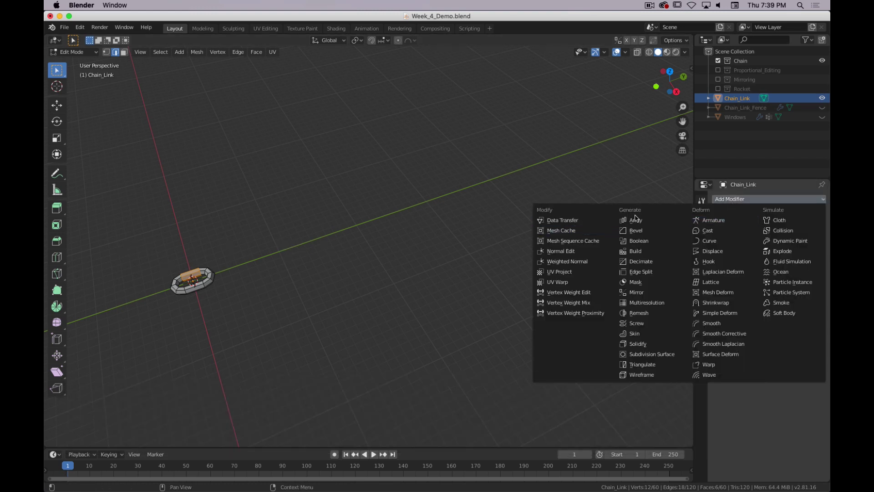
click(639, 222)
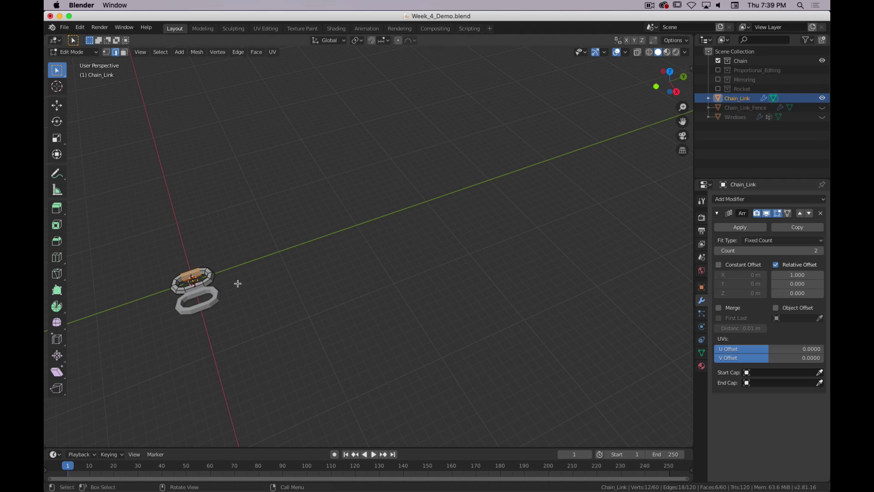
Set the array's relative offset to 0 on X and 1 on Y
middle_drag(224, 285, 214, 292)
scroll(214, 292, up, 4)
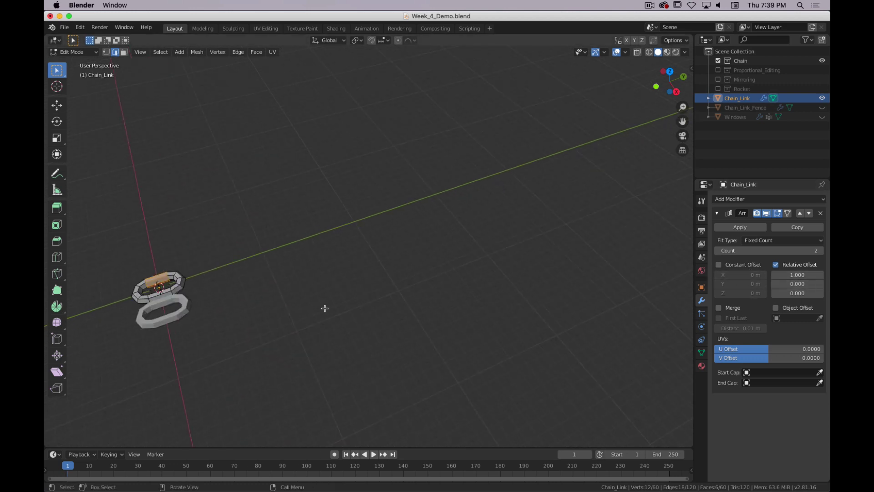
click(798, 274)
text(0)
key(Tab)
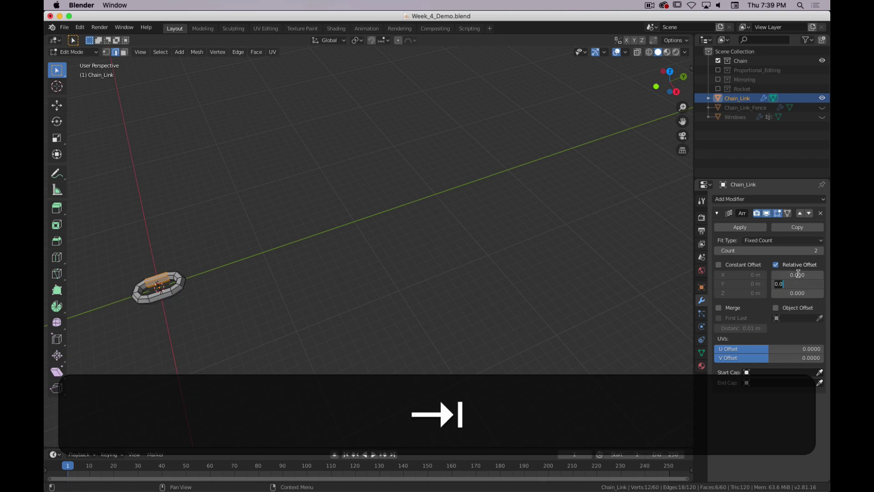
text(1)
key(Return)
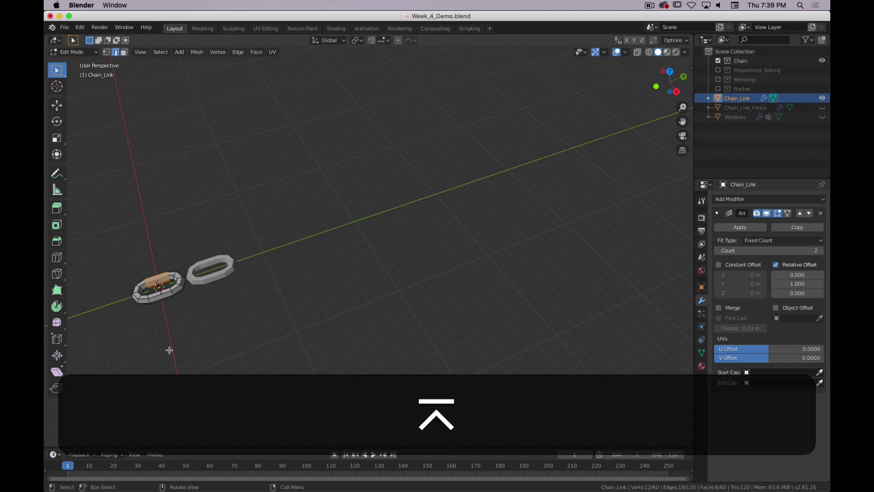
Set the array's Y relative offset to 0.630 so the links overlap, checking the fit from the top orthographic view
scroll(171, 346, up, 3)
drag(0, 0, 0, 0)
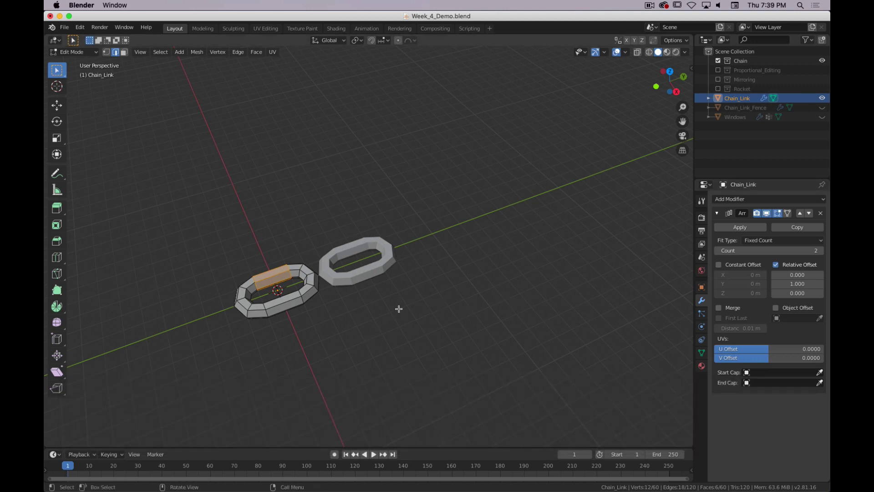
drag(792, 284, 786, 284)
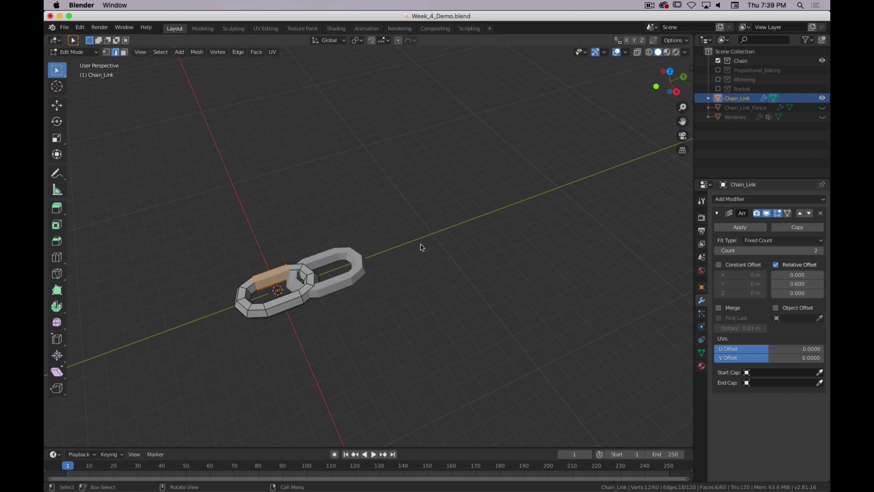
key(7)
key(shift+7)
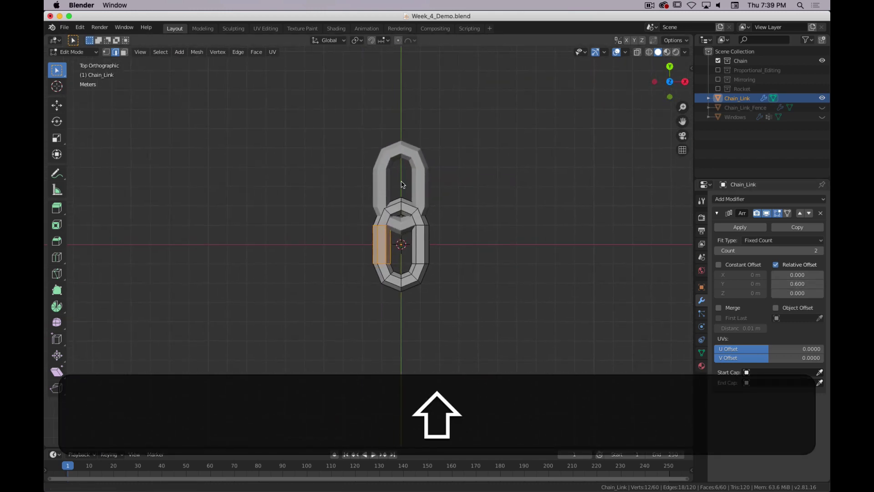
scroll(403, 179, up, 3)
shift+middle_drag(463, 152, 354, 273)
mouse_move(799, 284)
mouse_down()
mouse_move(791, 285)
mouse_move(802, 283)
mouse_up()
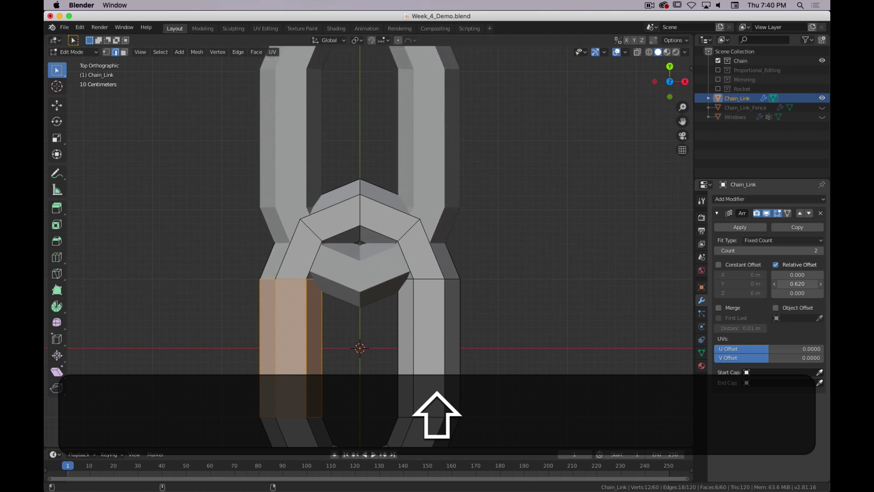
shift+drag(802, 284, 804, 283)
scroll(354, 242, up, 3)
scroll(350, 238, up, 1)
scroll(482, 254, down, 5)
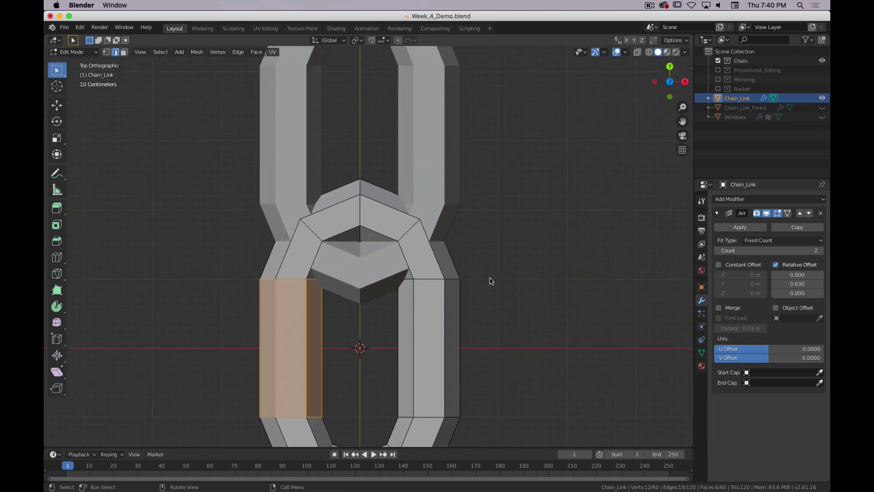
scroll(489, 281, down, 5)
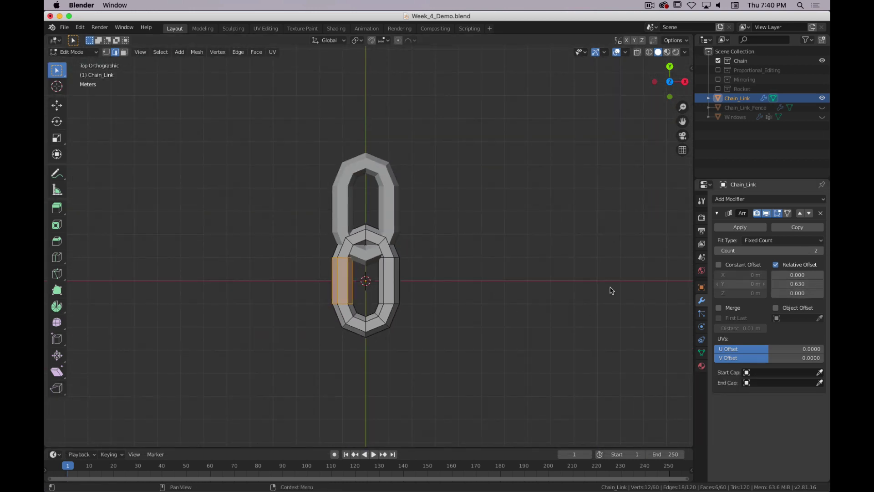
Raise the array count to 15 links
middle_drag(480, 327, 394, 237)
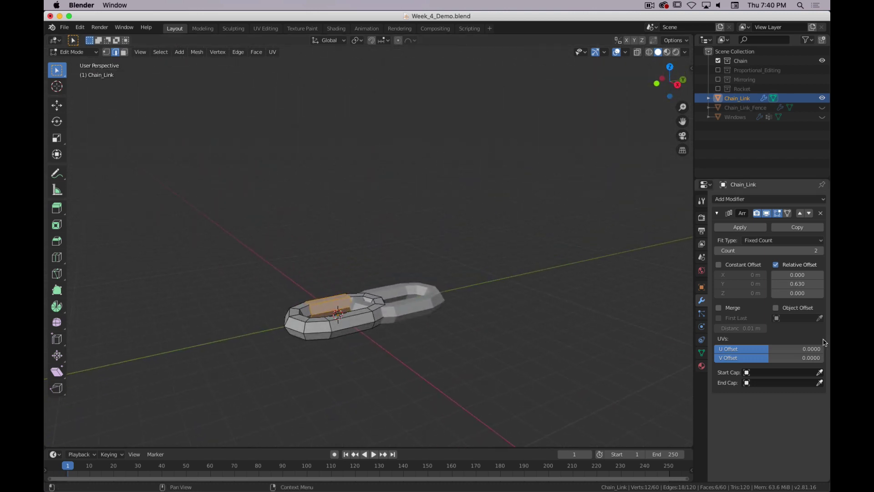
scroll(362, 328, up, 5)
scroll(385, 348, down, 3)
shift+middle_drag(443, 356, 416, 325)
scroll(503, 306, down, 5)
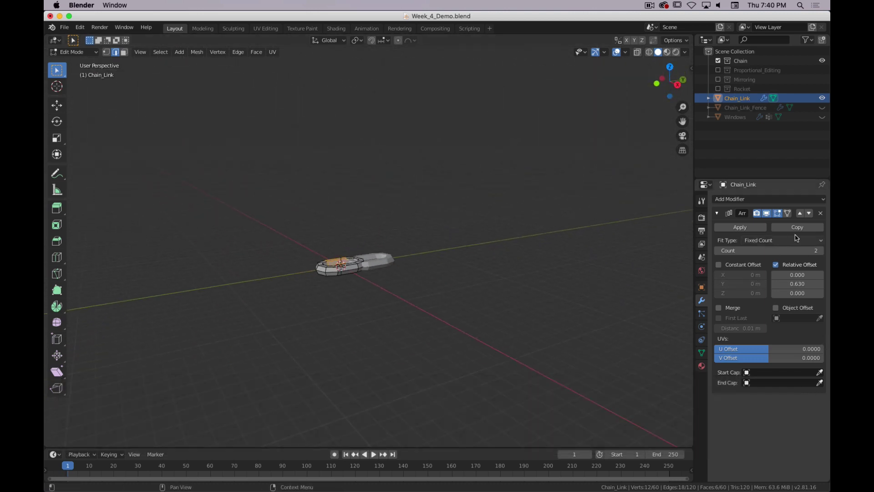
drag(768, 250, 799, 250)
scroll(488, 281, down, 4)
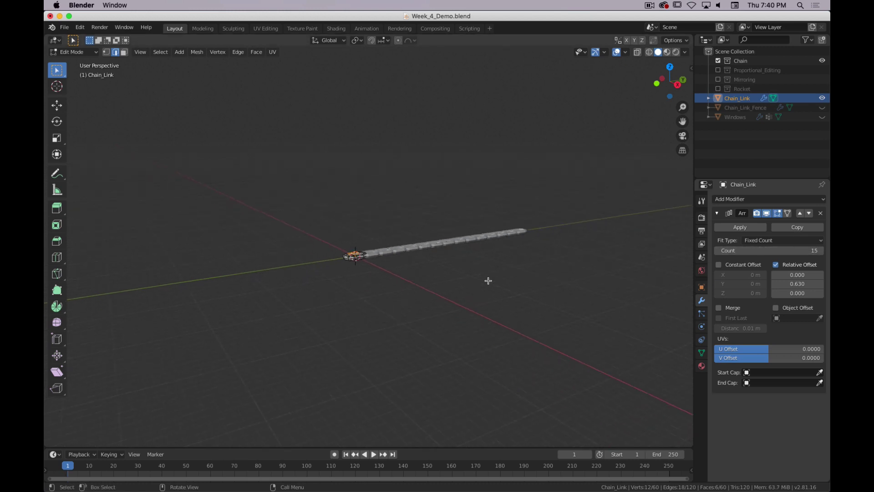
middle_drag(460, 260, 445, 302)
scroll(448, 301, up, 2)
shift+middle_drag(537, 256, 475, 267)
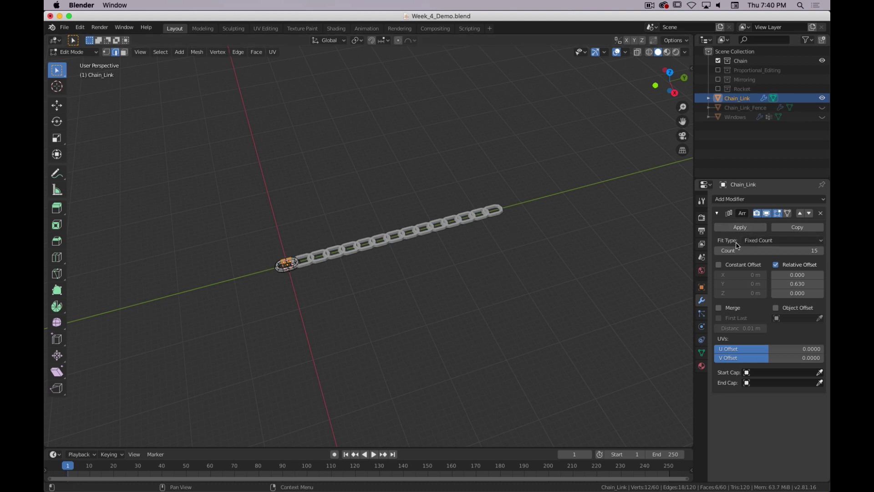
Change the array's fit type to Fit Curve
click(783, 240)
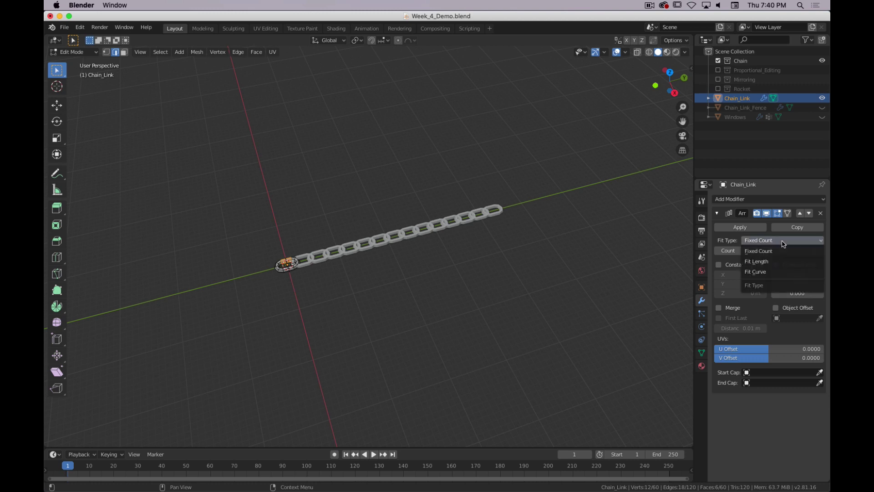
click(769, 274)
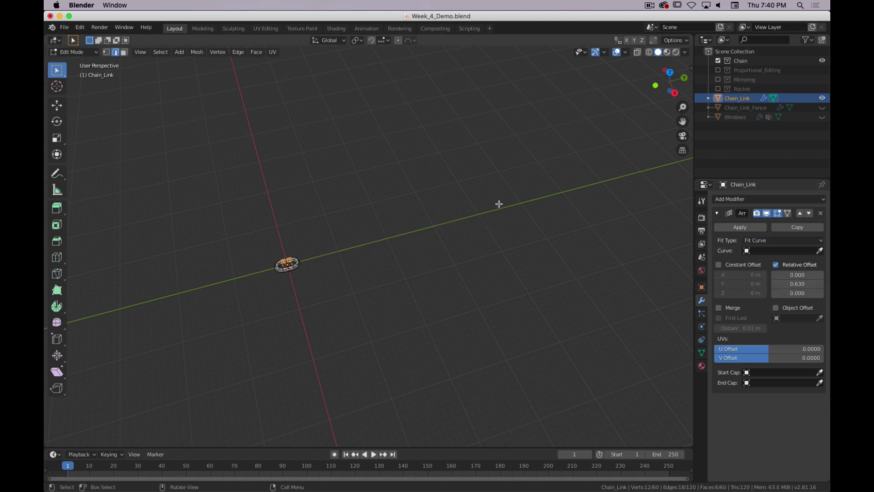
key(super+period)
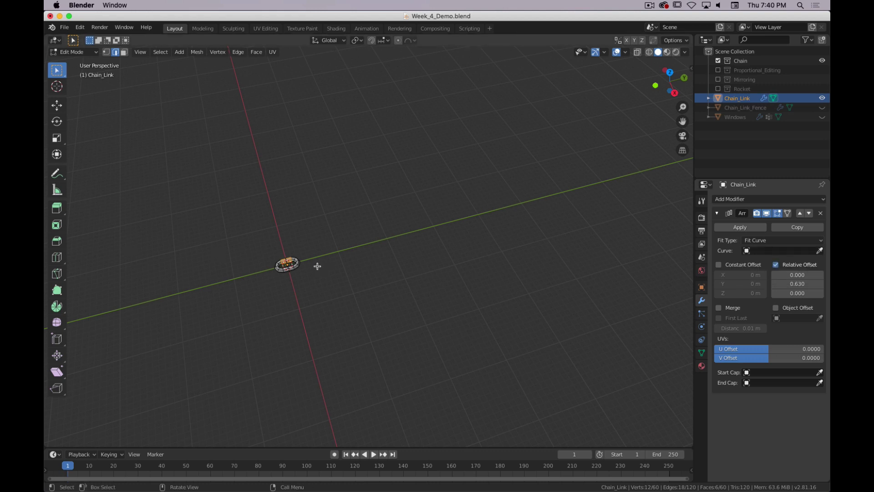
Leave mesh editing on the chain link and add a Path curve at the world origin
scroll(309, 267, up, 4)
shift+middle_drag(272, 287, 400, 245)
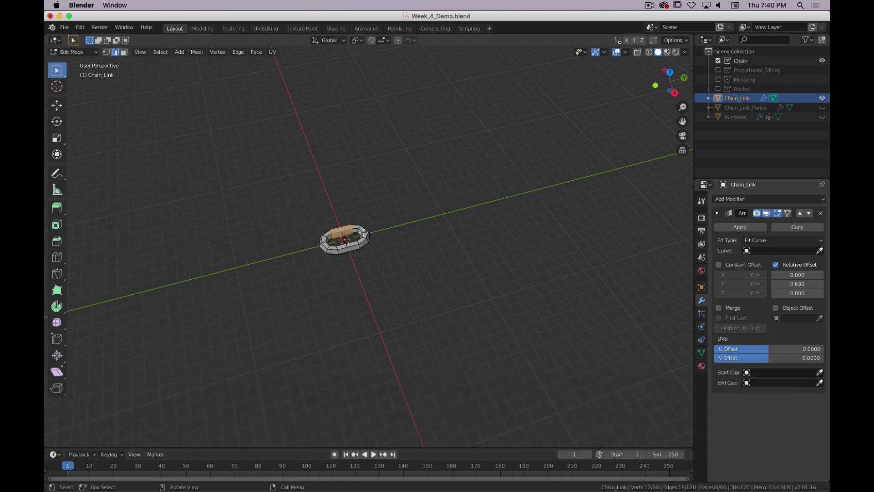
scroll(341, 249, up, 3)
key(Tab)
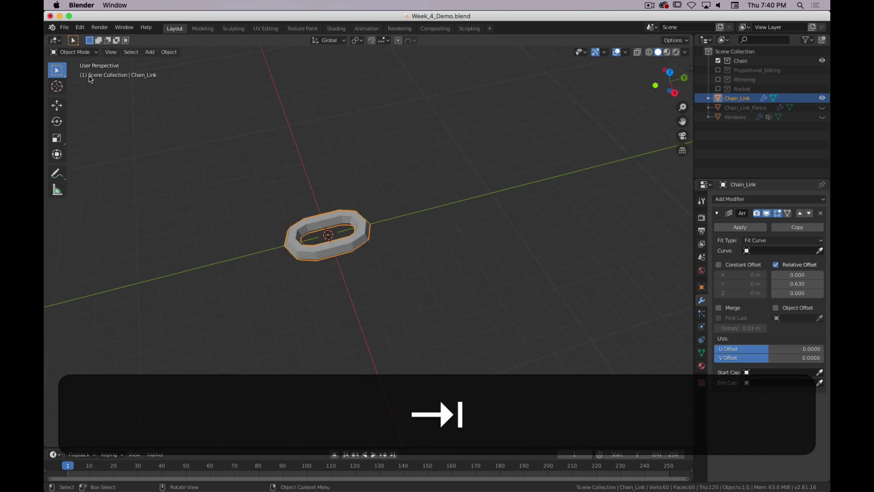
key(shift+a)
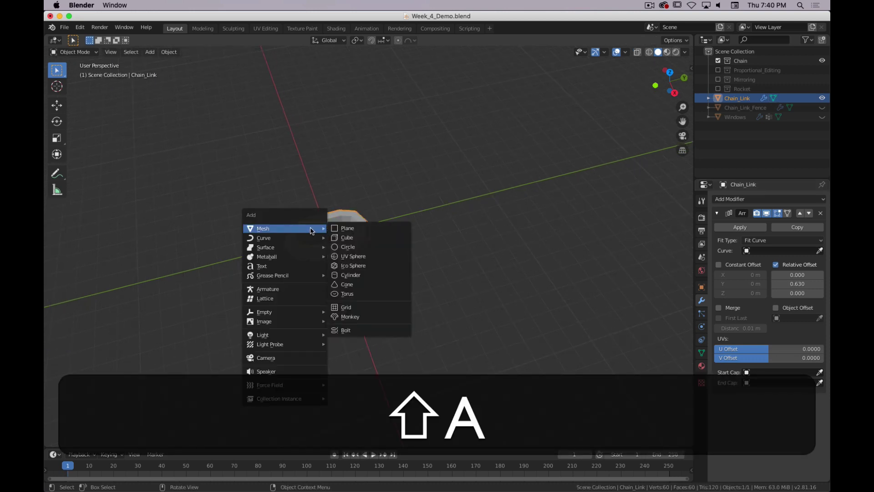
mouse_move(291, 239)
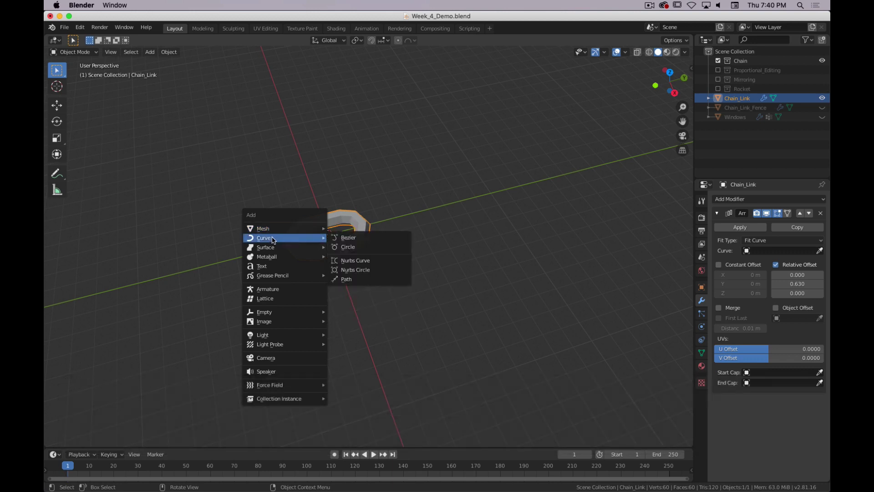
click(363, 283)
Rotate all of the path's control points 90 degrees about the Z axis in Edit Mode
scroll(335, 255, up, 5)
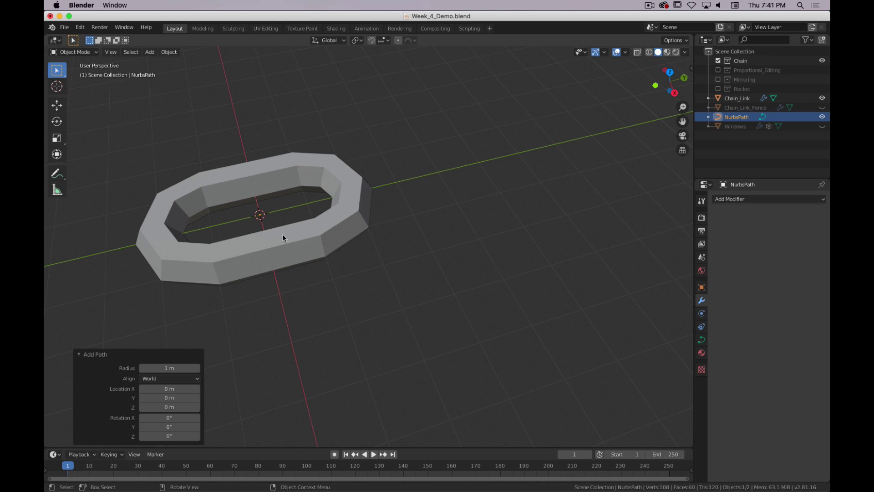
key(Tab)
middle_drag(217, 294, 292, 275)
shift+middle_drag(240, 332, 374, 268)
scroll(402, 283, up, 6)
scroll(374, 267, up, 2)
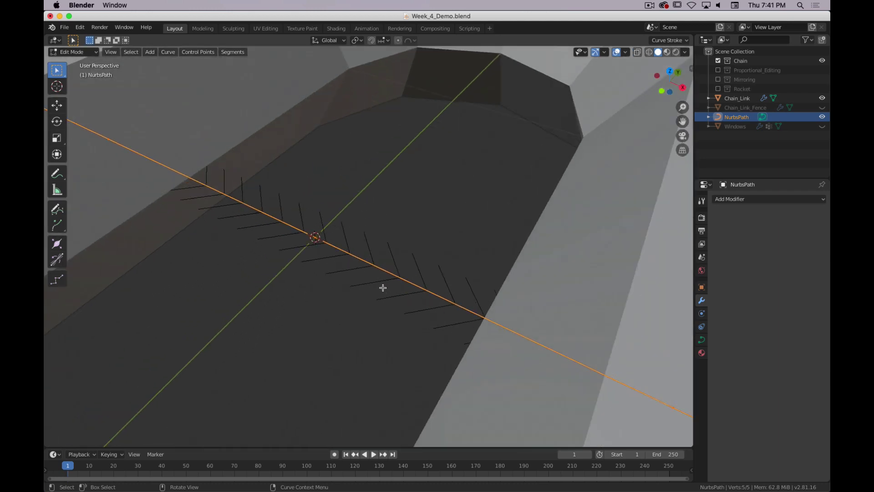
scroll(335, 273, up, 2)
scroll(340, 271, down, 8)
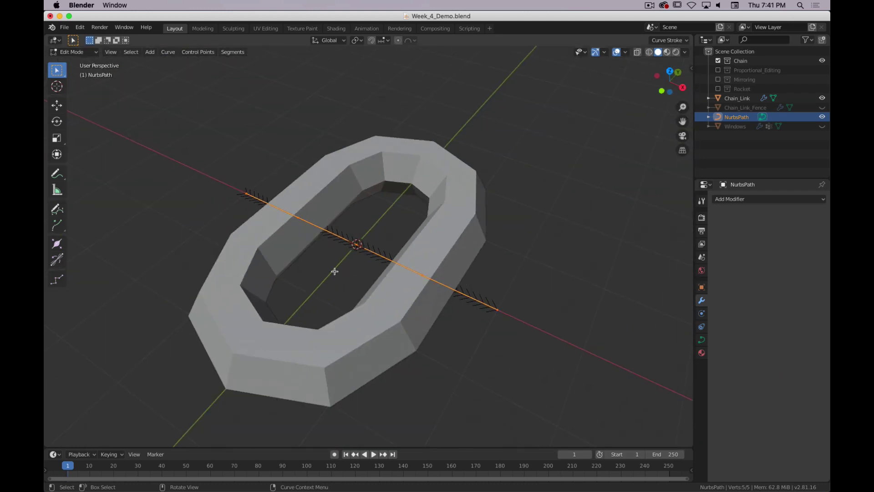
scroll(380, 336, down, 3)
scroll(382, 337, up, 4)
scroll(416, 345, down, 6)
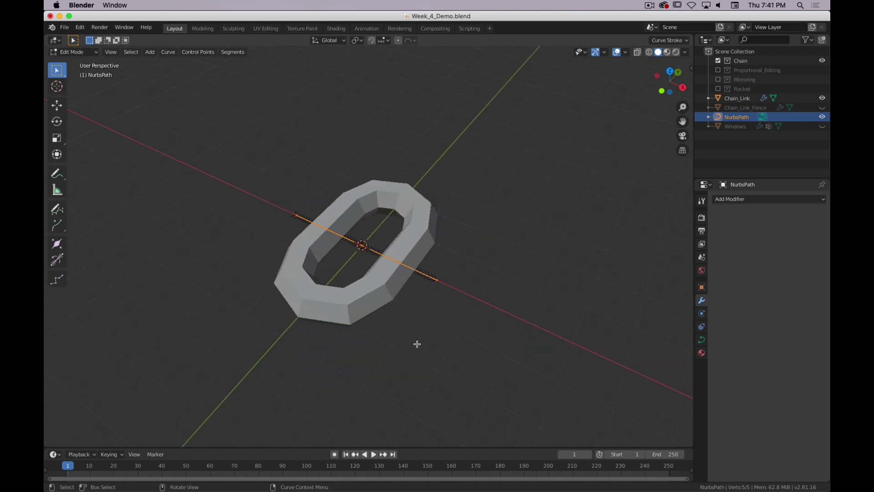
key(r)
text(z)
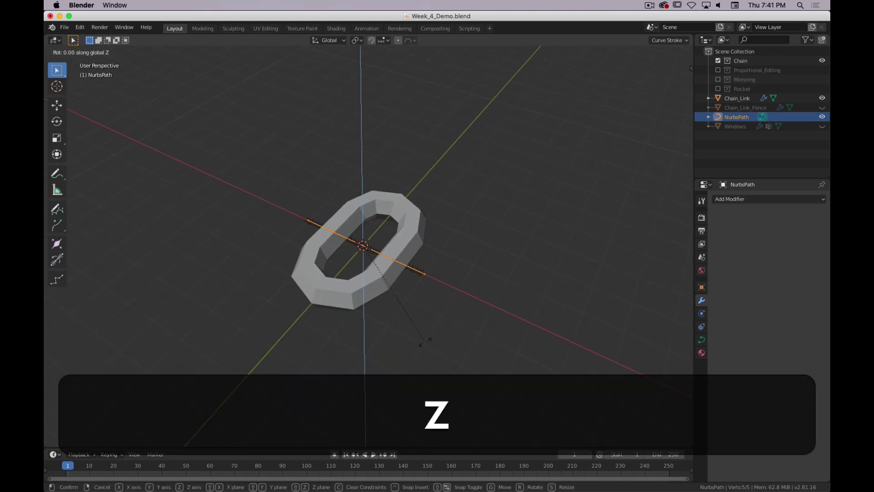
text(90)
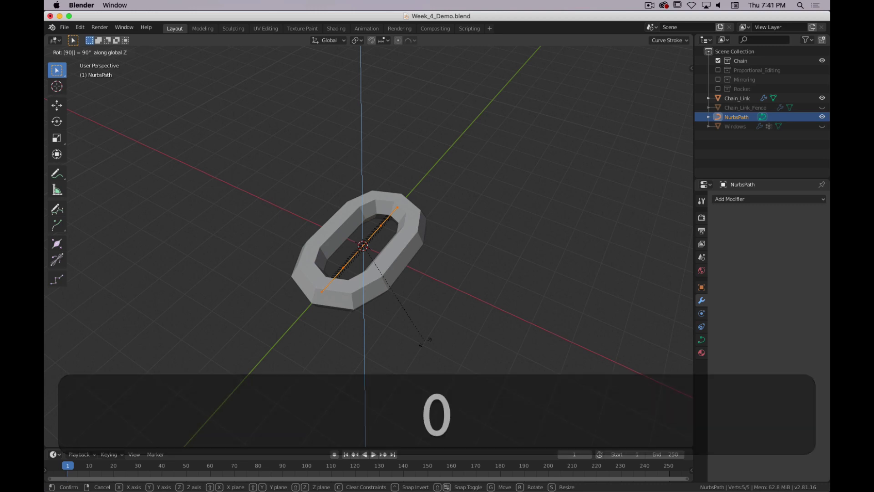
key(Return)
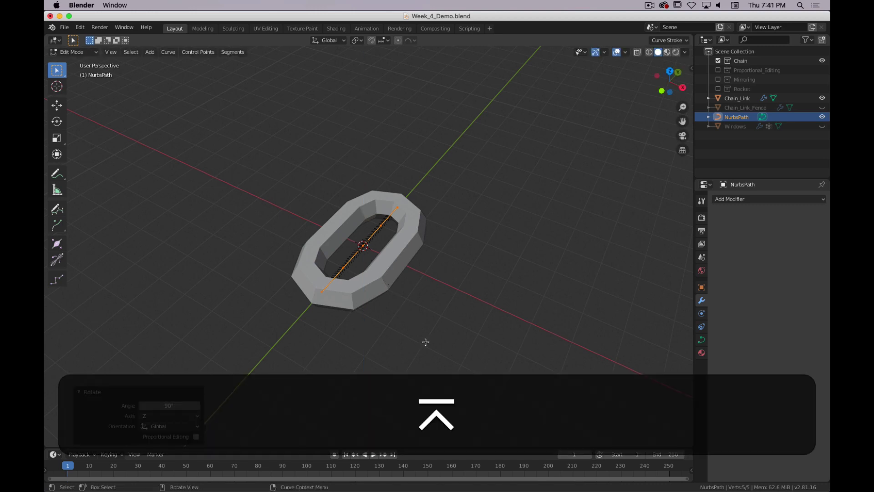
Move the whole path about 2.03 m along Y so that it starts at the world origin
middle_drag(384, 292, 362, 312)
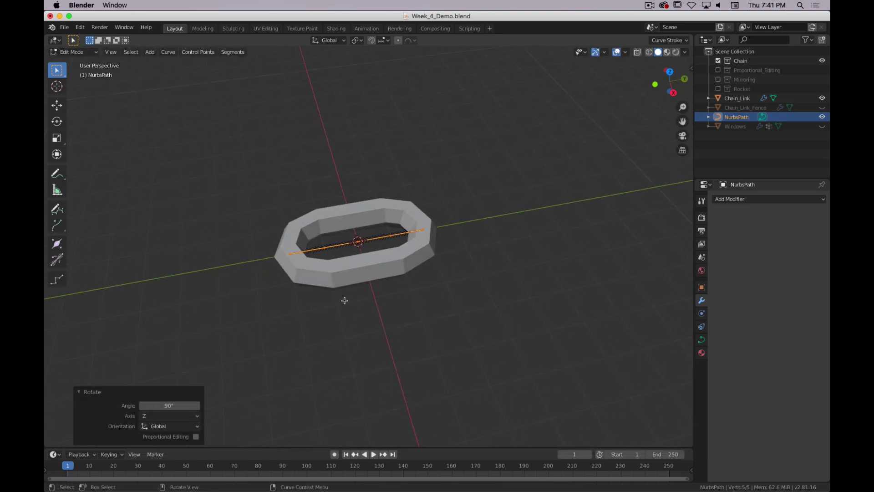
key(g)
key(z)
right_click(364, 291)
key(g)
key(y)
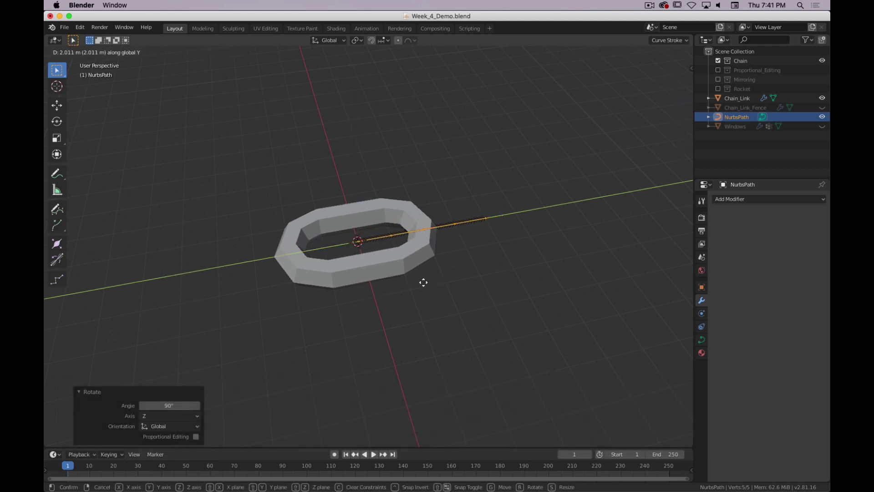
click(433, 277)
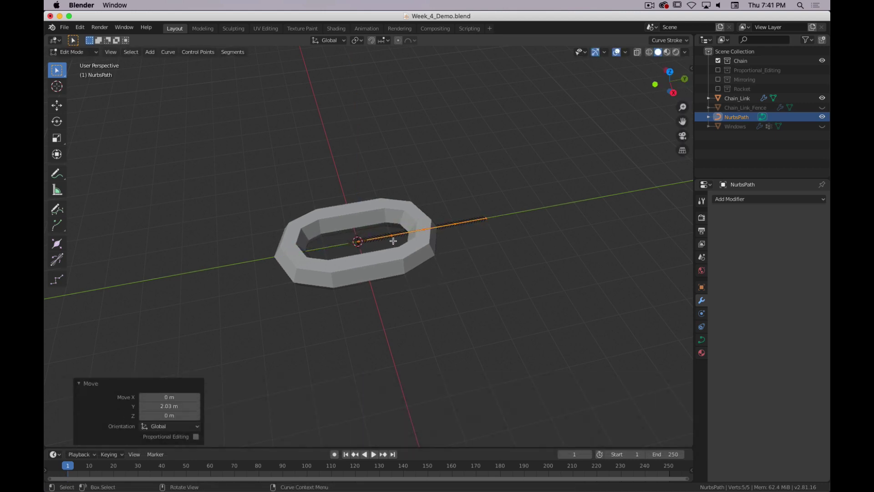
Examine the path's control points and where the path starts relative to the chain link
click(488, 217)
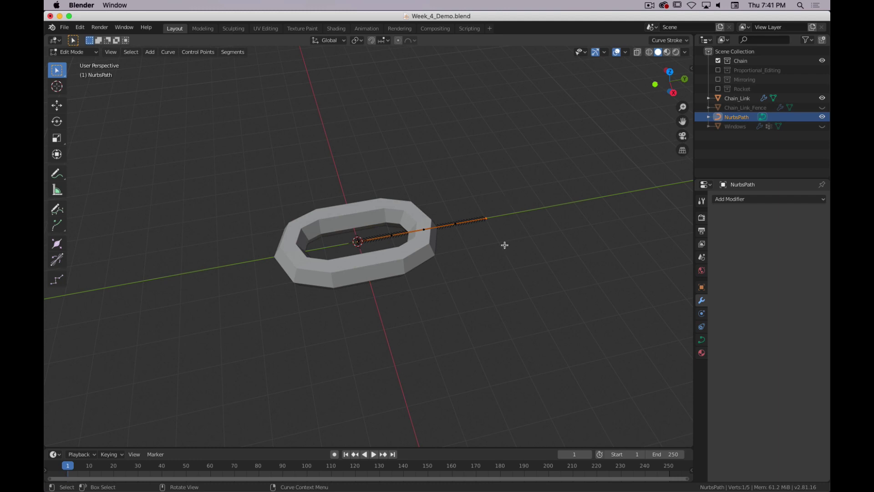
scroll(505, 245, up, 3)
shift+middle_drag(579, 292, 427, 287)
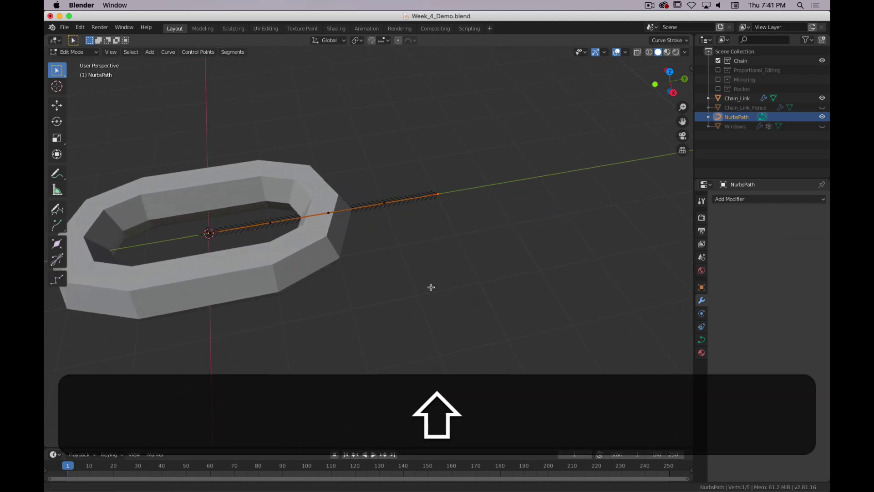
scroll(449, 322, down, 4)
scroll(282, 296, up, 2)
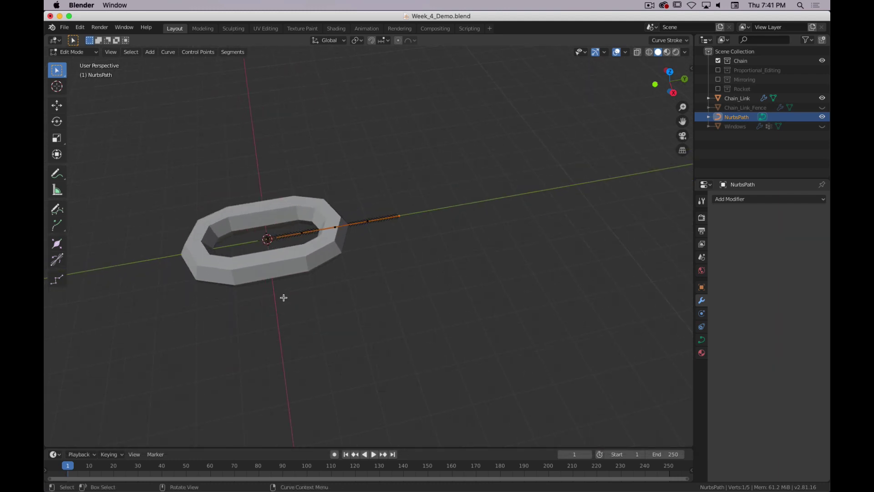
scroll(289, 293, down, 4)
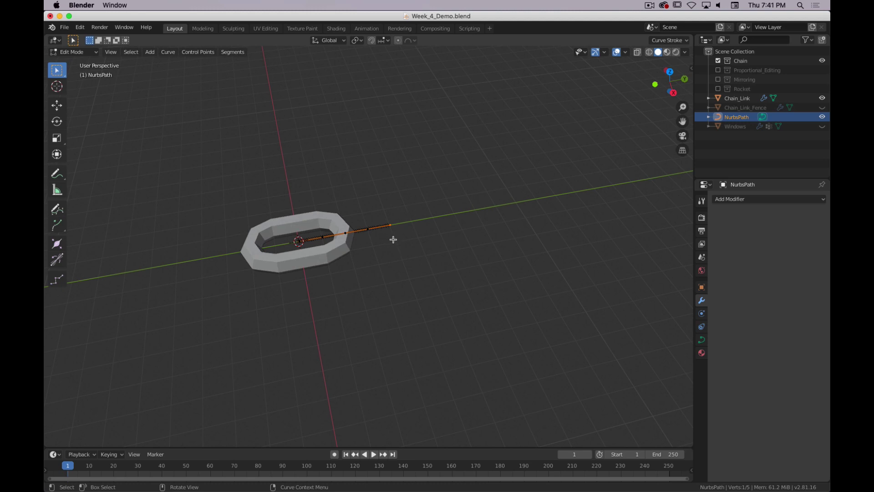
scroll(400, 232, up, 5)
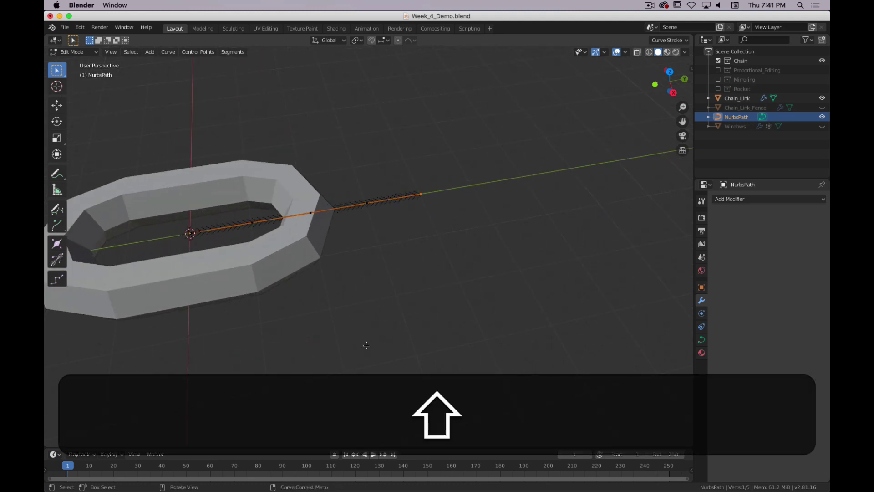
scroll(377, 336, down, 5)
shift+middle_drag(441, 316, 417, 322)
From the top view, move the four path points beyond the origin about 9.05 m along Y
shift+drag(400, 193, 296, 267)
scroll(349, 302, down, 1)
key(7)
scroll(383, 272, up, 2)
scroll(421, 225, down, 6)
scroll(420, 225, down, 3)
shift+middle_drag(420, 243, 418, 284)
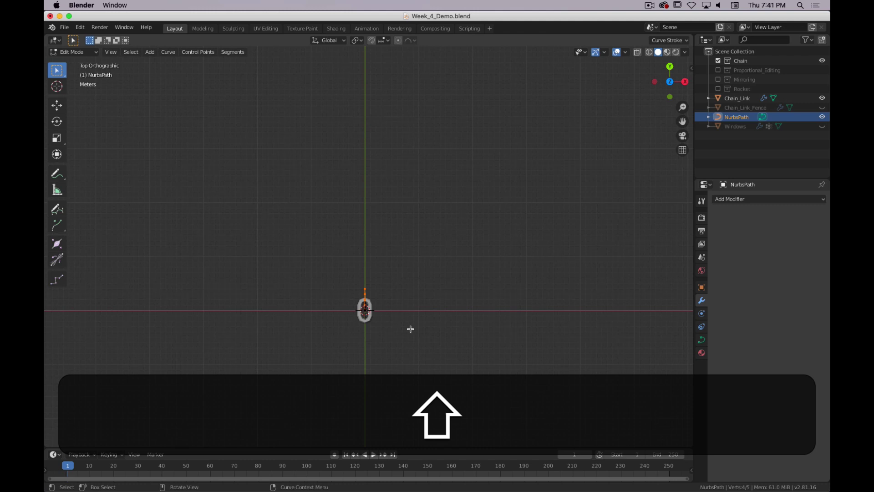
key(g)
key(y)
click(413, 279)
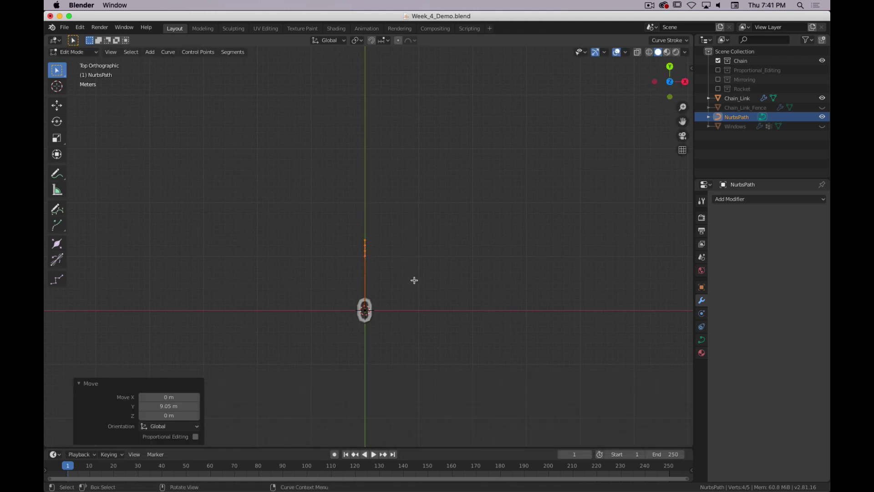
Spread the remaining points along Y by moving the last three, the last two, and the end point by about 8.96 m
drag(430, 160, 325, 256)
key(g)
key(y)
click(413, 214)
drag(403, 141, 331, 204)
key(g)
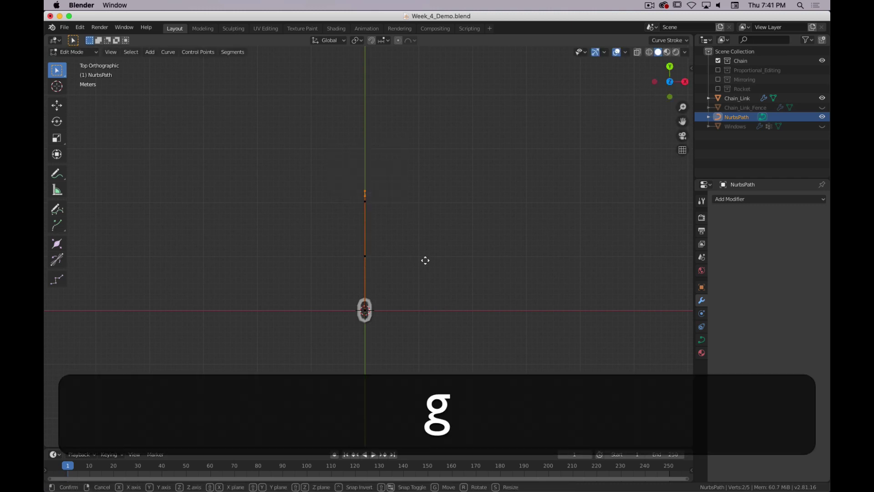
key(y)
click(438, 198)
drag(422, 108, 332, 139)
key(g)
key(y)
click(333, 102)
middle_drag(333, 102, 387, 335)
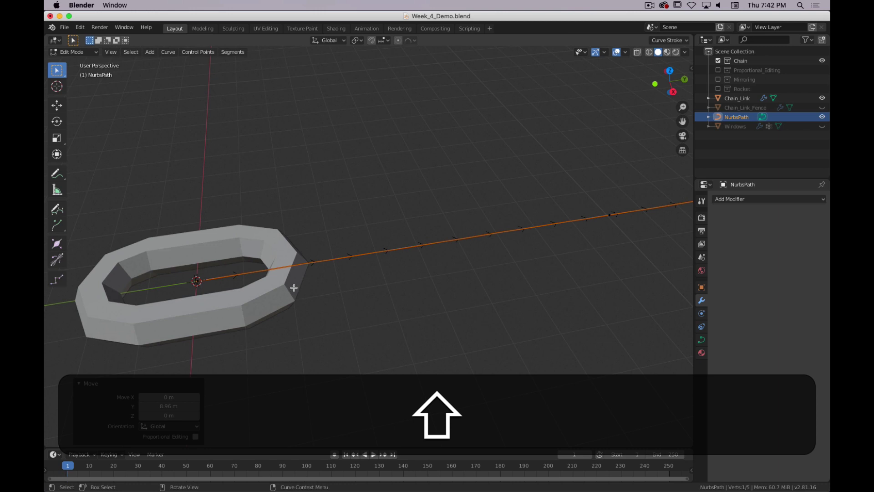
Rename the path object as Chain_Path
double_click(740, 118)
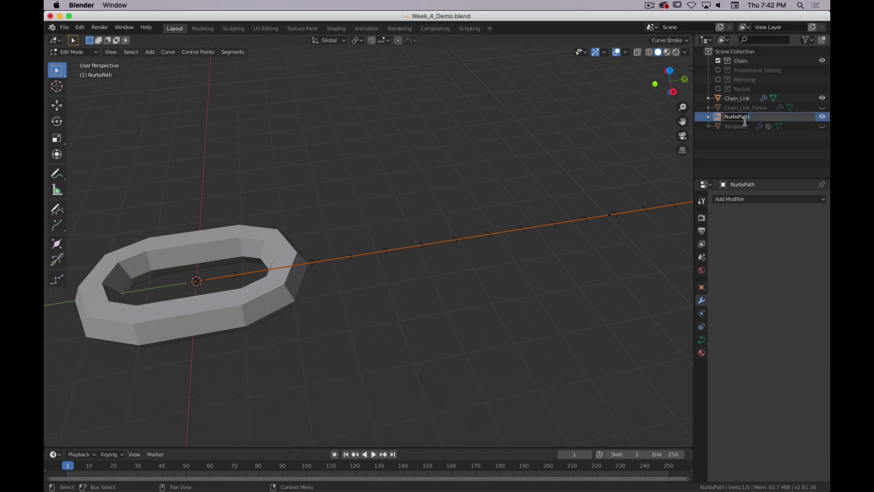
key(shift)
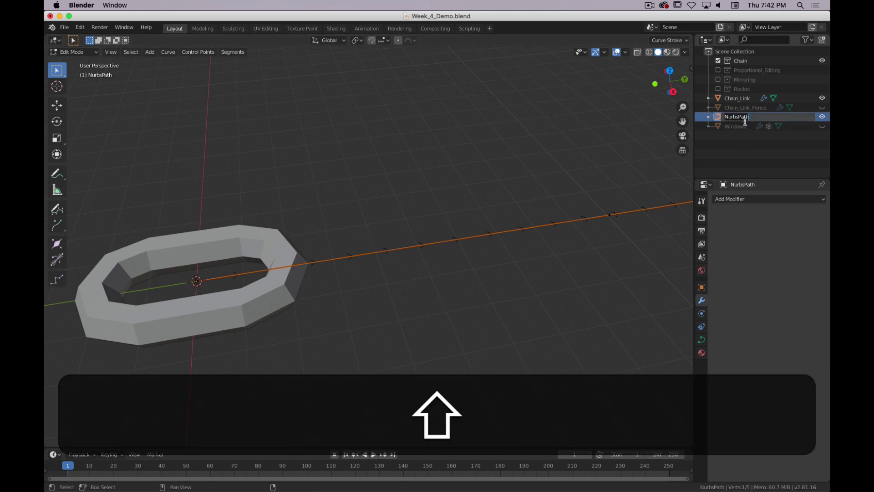
text(Chain)_)
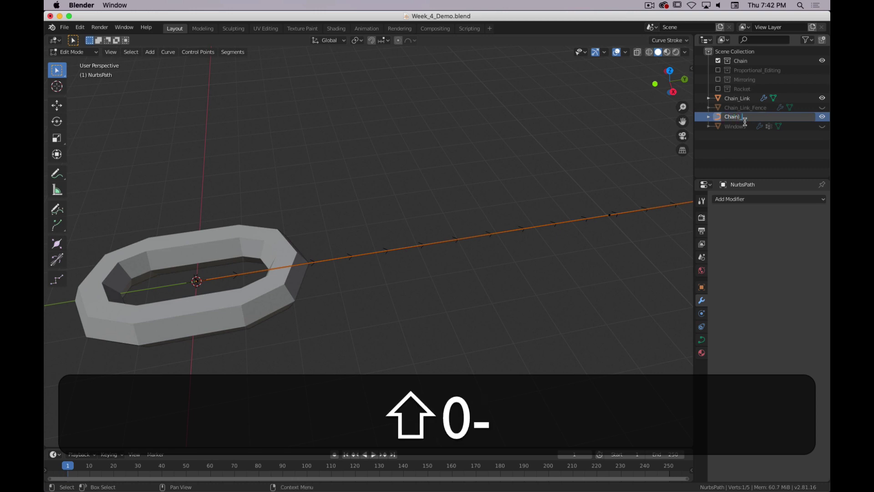
key(BackSpace)
key(shift+BackSpace)
text(_Path)
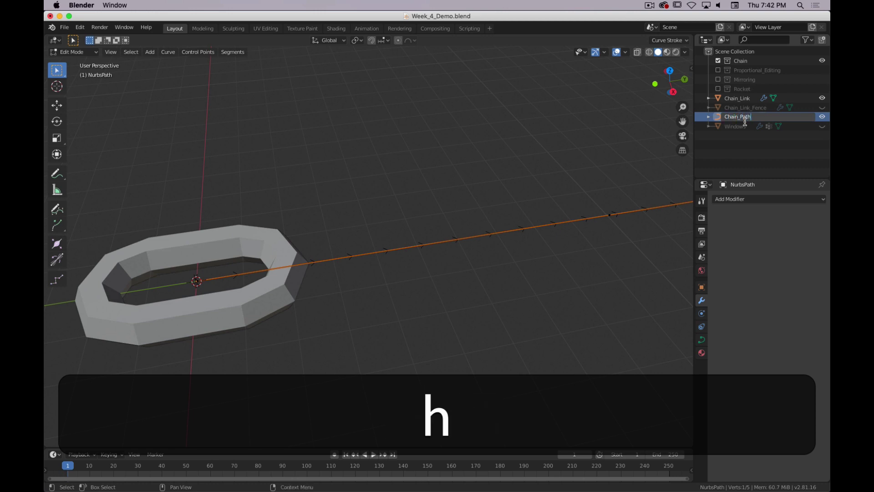
key(Return)
Return to Object Mode and assign Chain_Path as the curve of the chain link's Array modifier
middle_drag(634, 224, 537, 269)
key(Tab)
scroll(454, 249, up, 2)
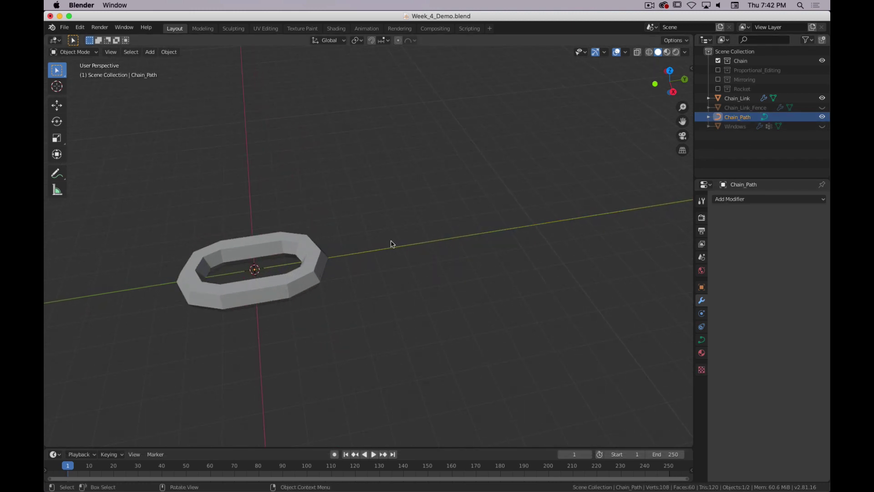
click(268, 247)
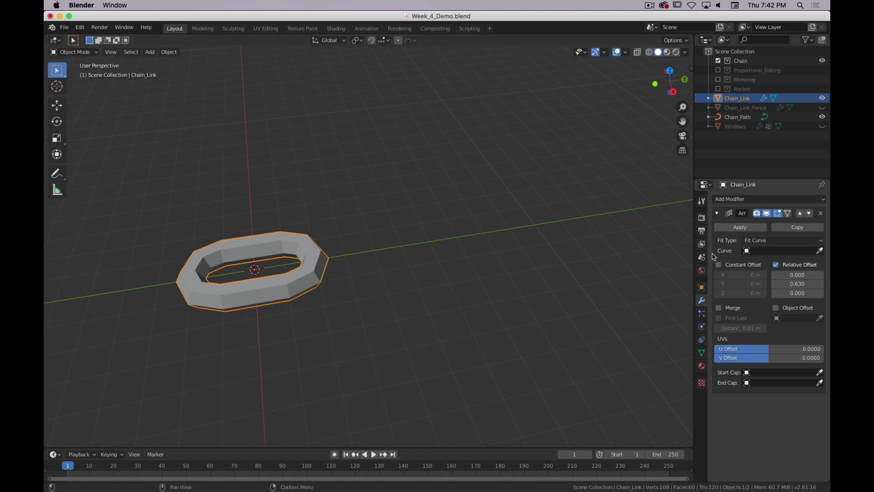
click(764, 253)
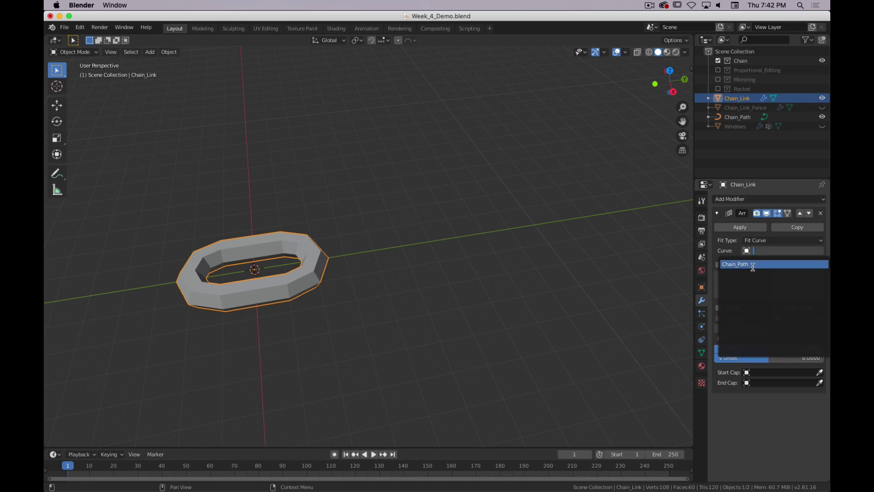
click(753, 265)
Try moving the end point of Chain_Path to test how the chain's length follows the curve
scroll(501, 318, down, 5)
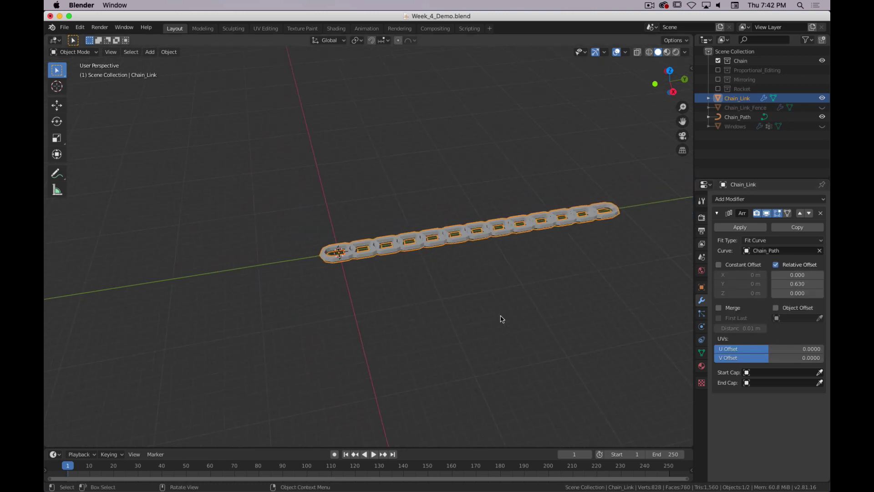
scroll(510, 266, up, 8)
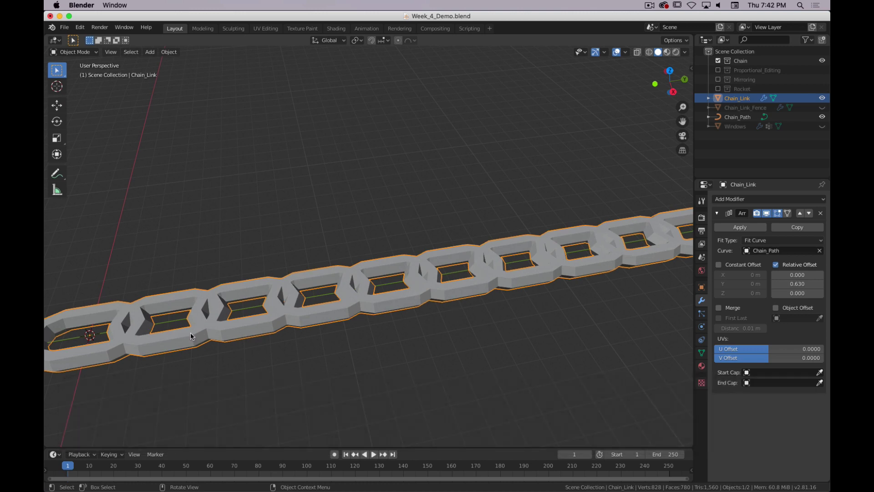
scroll(345, 312, down, 6)
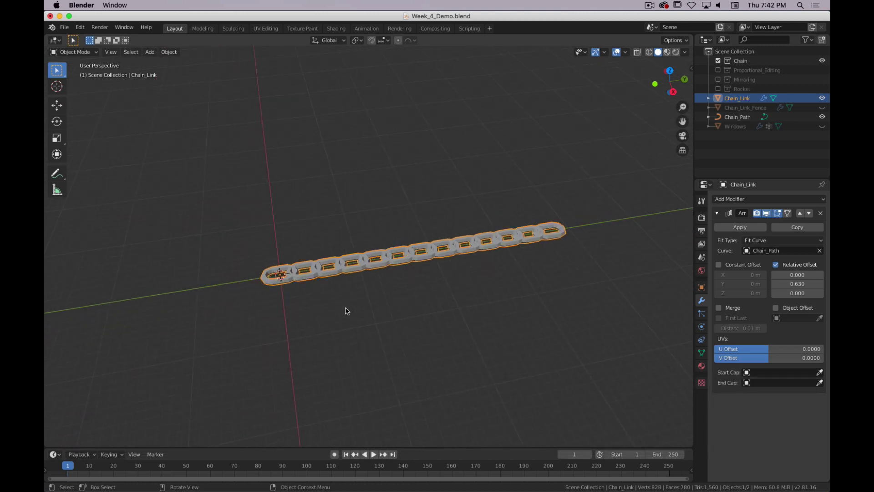
click(551, 232)
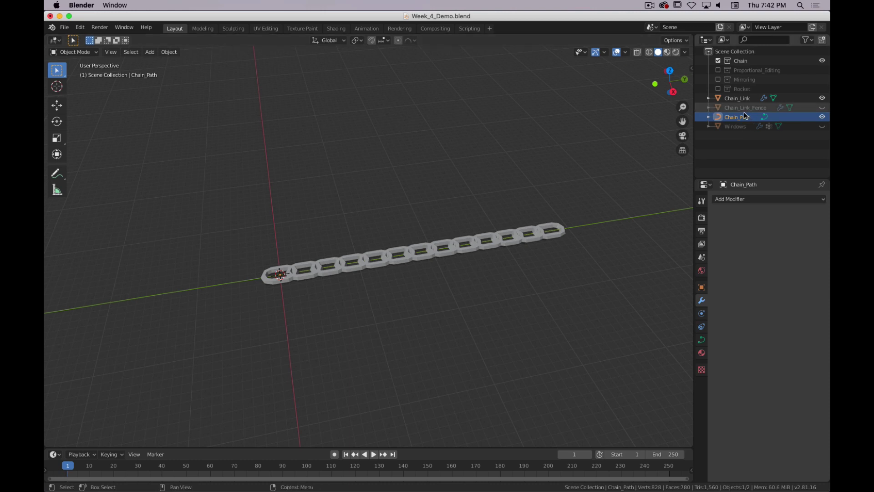
key(Tab)
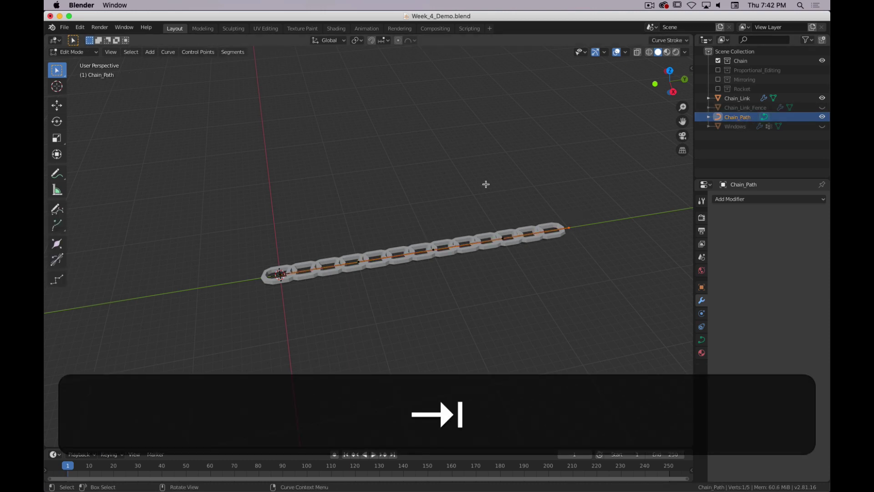
drag(608, 192, 552, 256)
scroll(553, 255, down, 4)
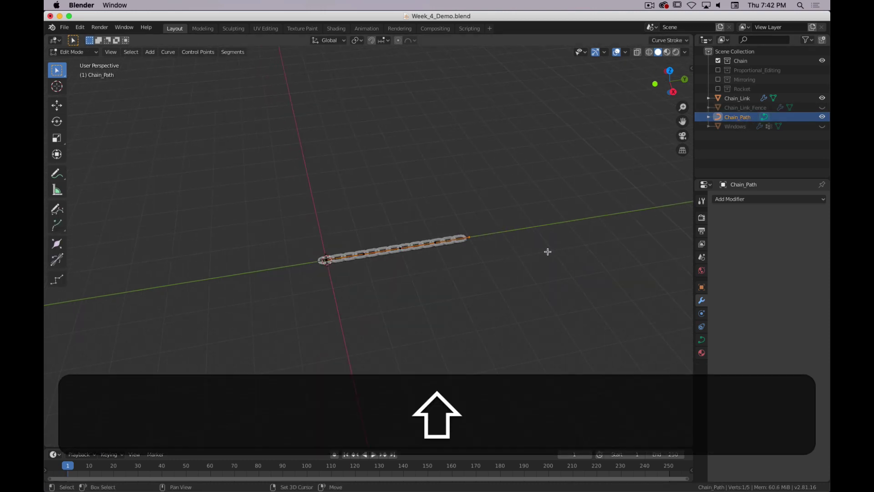
shift+middle_drag(535, 252, 446, 241)
key(g)
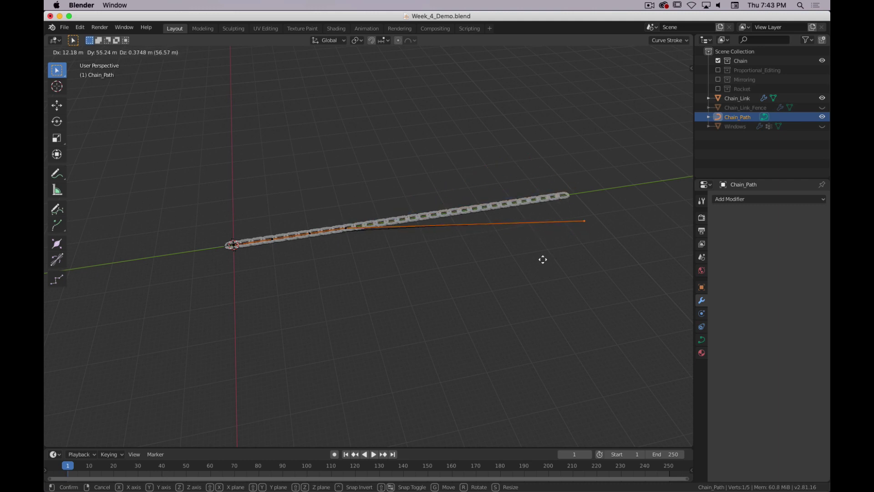
key(Escape)
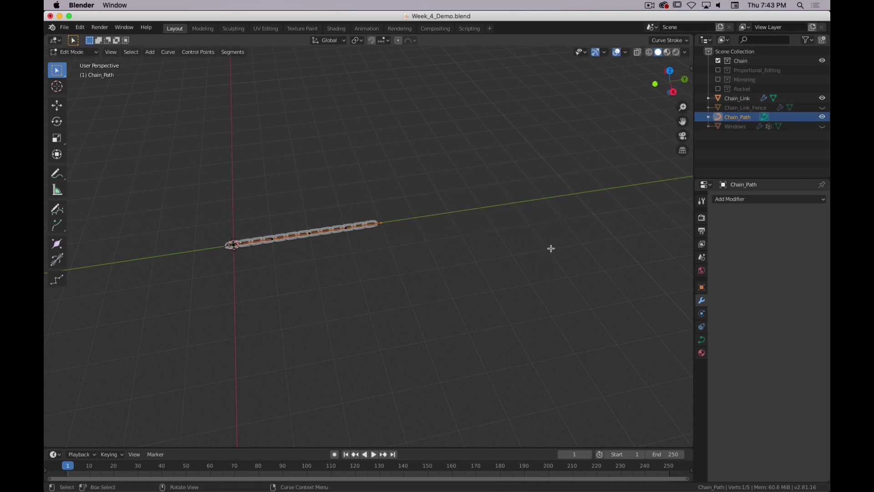
Examine how neighbouring links intersect at the start of the chain
scroll(182, 269, up, 4)
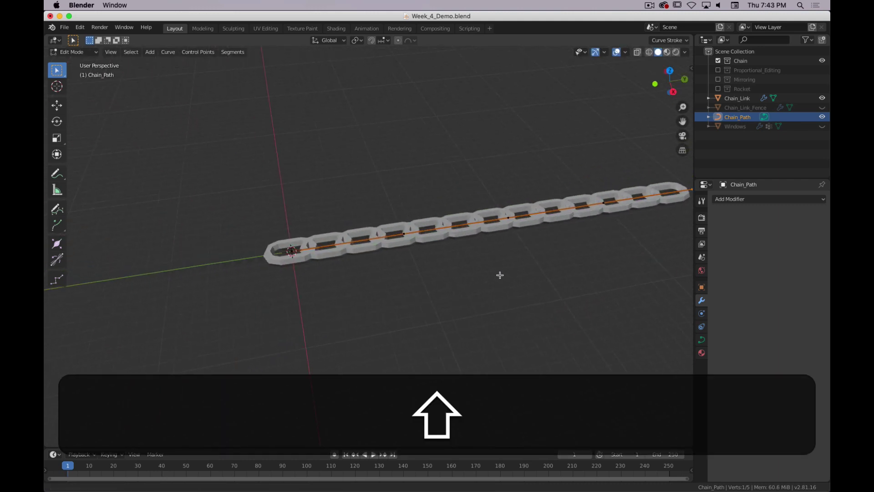
shift+middle_drag(510, 276, 535, 276)
scroll(365, 278, up, 8)
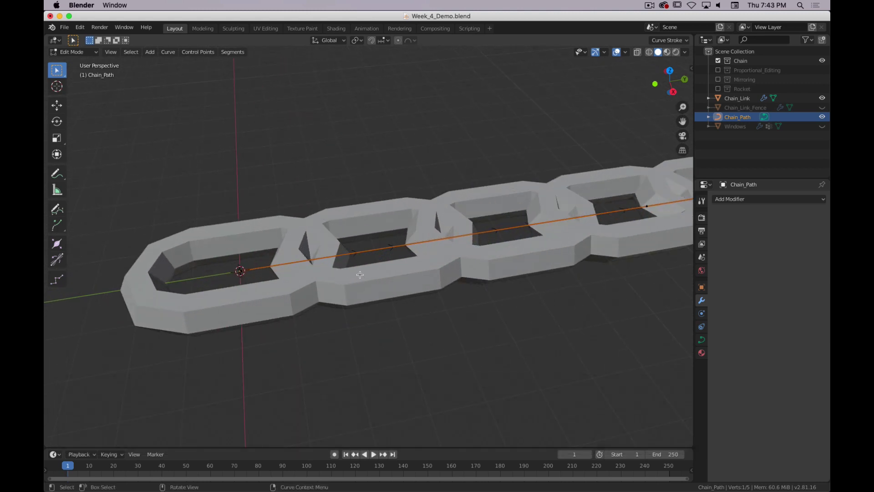
middle_drag(354, 277, 320, 286)
scroll(340, 309, up, 5)
scroll(346, 304, down, 7)
scroll(353, 301, up, 4)
scroll(361, 297, down, 5)
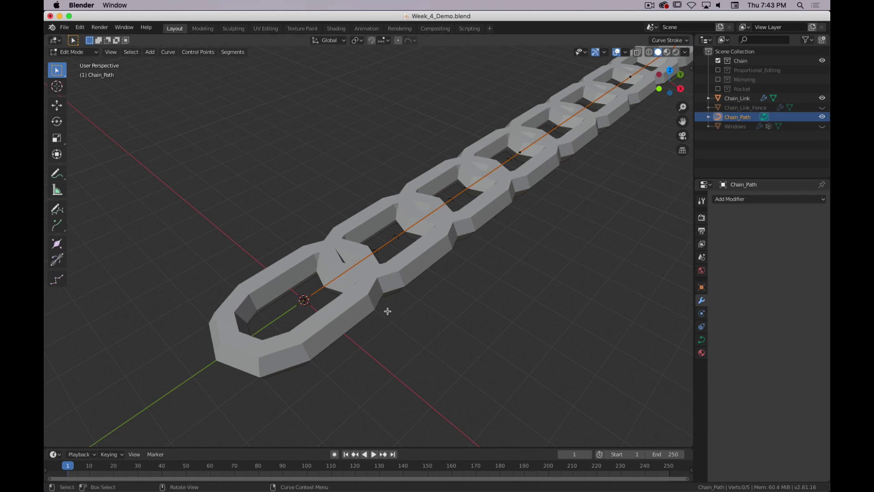
Return to Object Mode and add a Plain Axes empty at the origin, inside the first link
key(Tab)
click(351, 300)
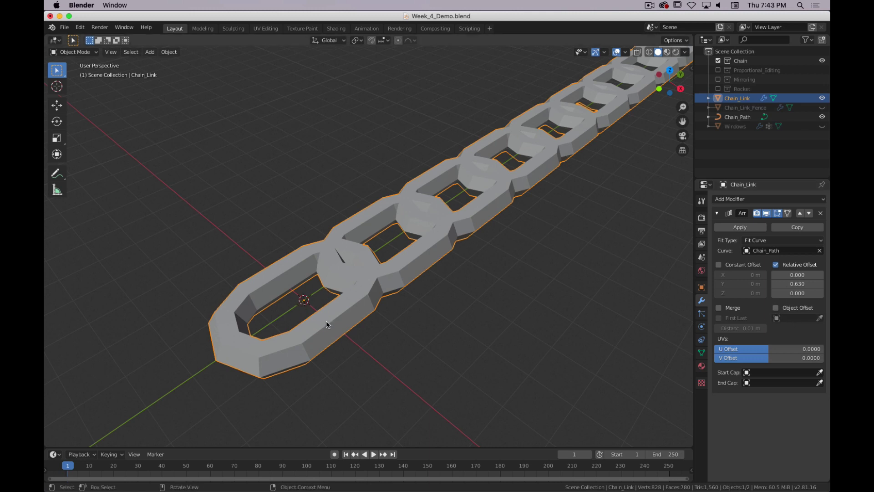
middle_drag(283, 342, 429, 252)
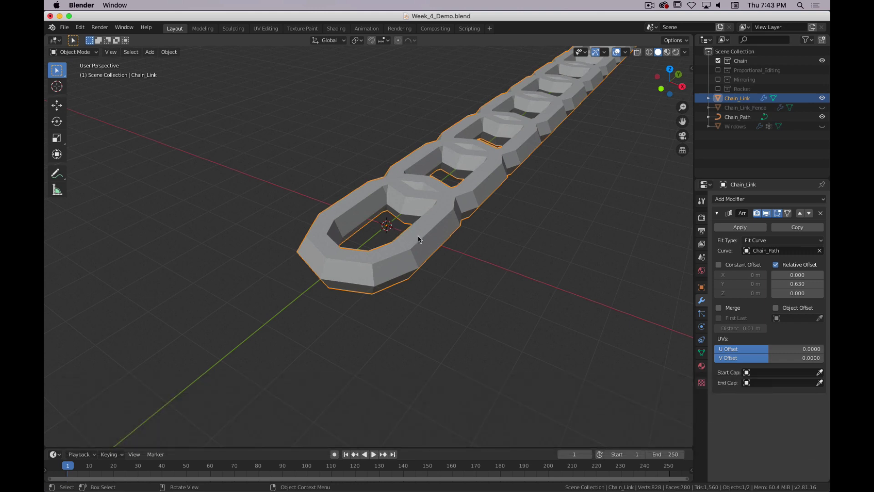
middle_drag(421, 237, 381, 285)
middle_drag(396, 322, 400, 276)
scroll(400, 276, up, 5)
scroll(455, 300, down, 5)
key(shift+a)
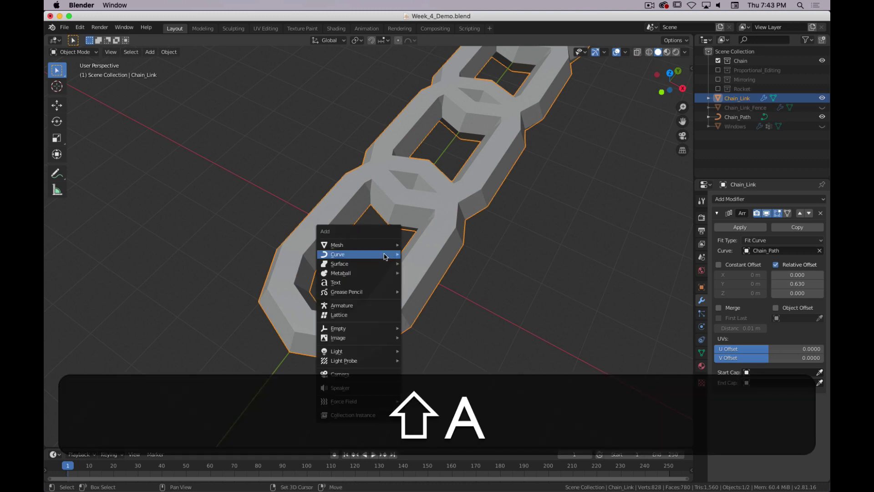
mouse_move(380, 246)
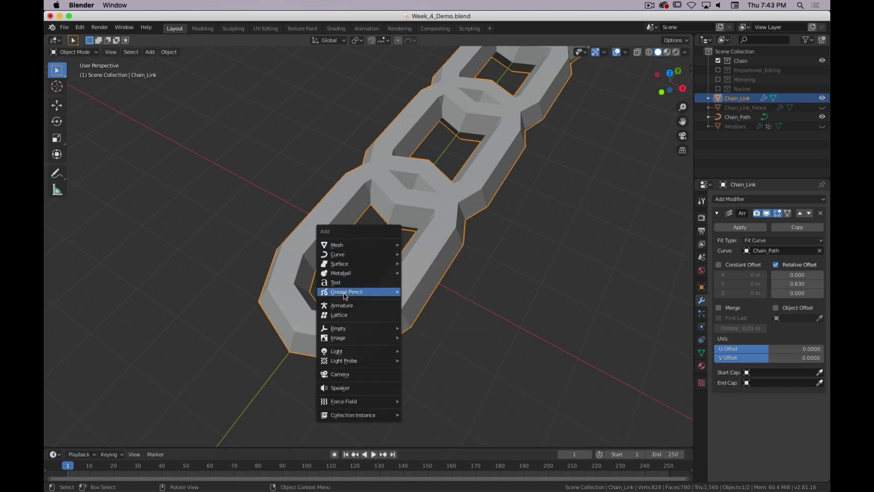
mouse_move(350, 328)
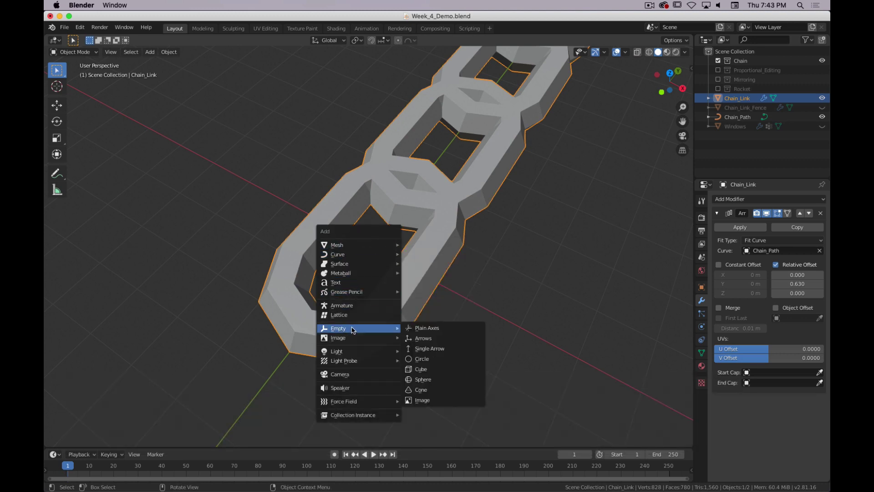
click(443, 328)
Rename the empty as Chain_Rotate_Empty
double_click(760, 128)
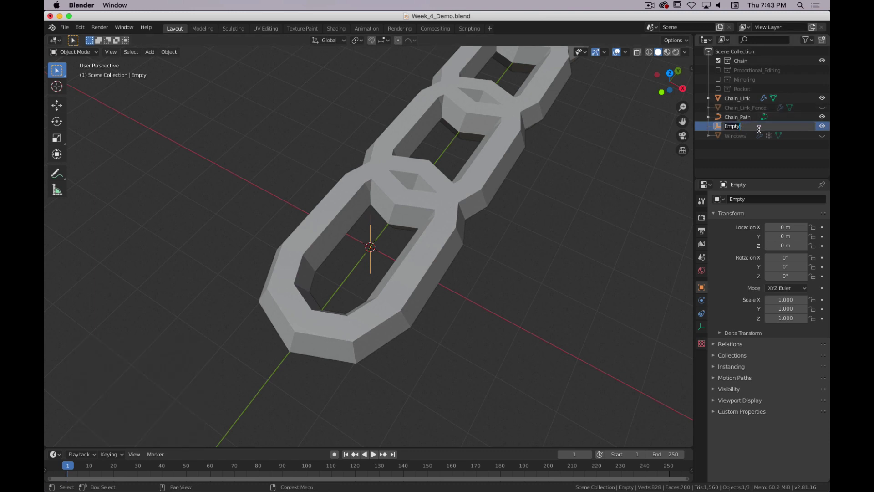
key(Left)
text(Chain+)
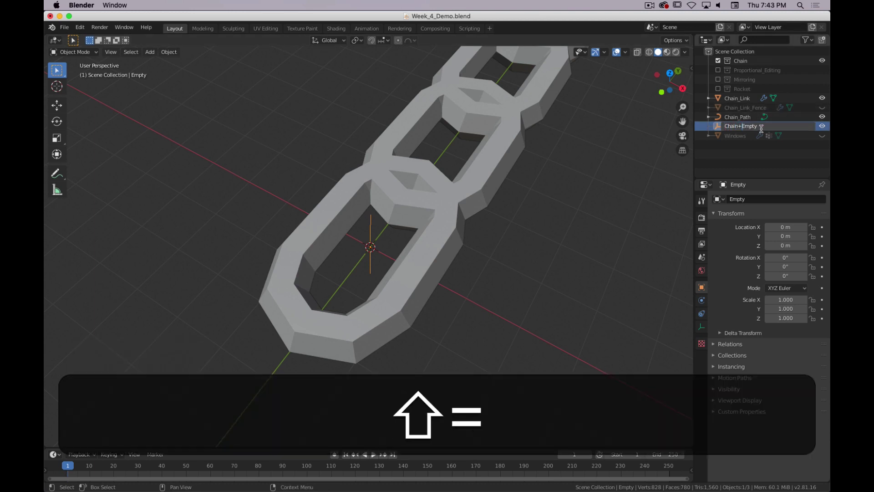
key(shift+BackSpace)
text(_Rotate_)
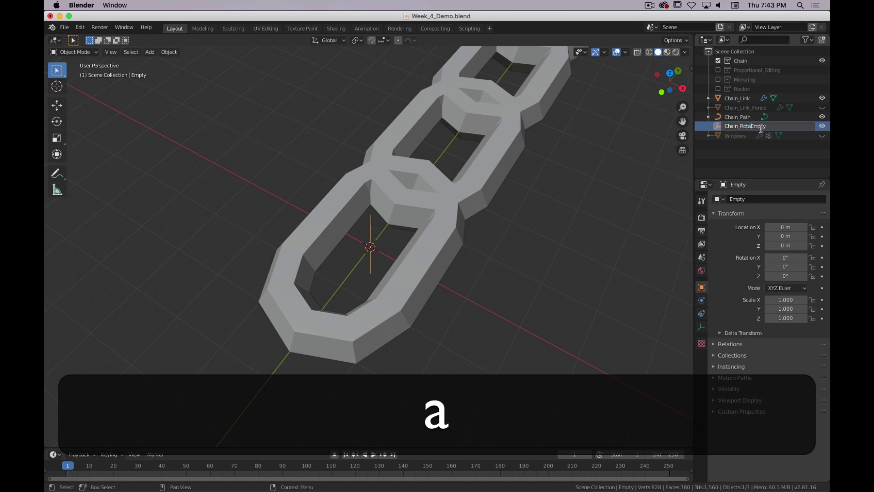
key(shift+Return)
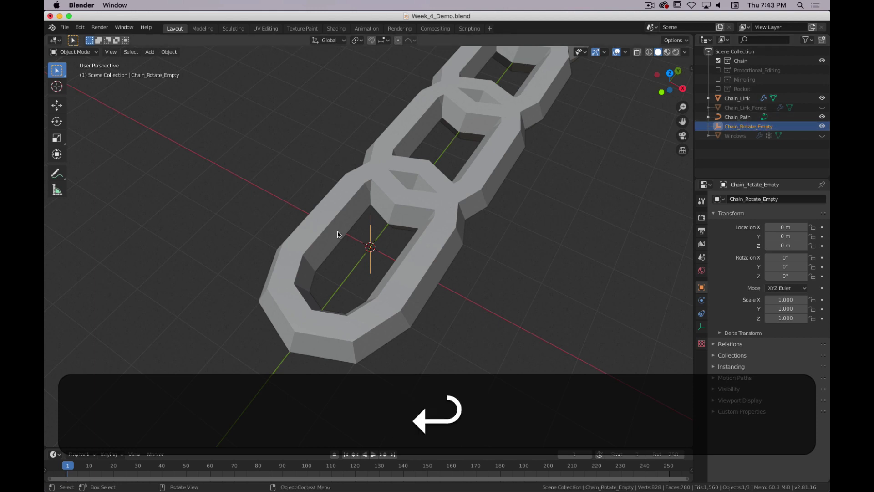
Rotate Chain_Rotate_Empty 90° about the global Y axis
middle_drag(431, 260, 450, 224)
shift+middle_drag(476, 186, 459, 246)
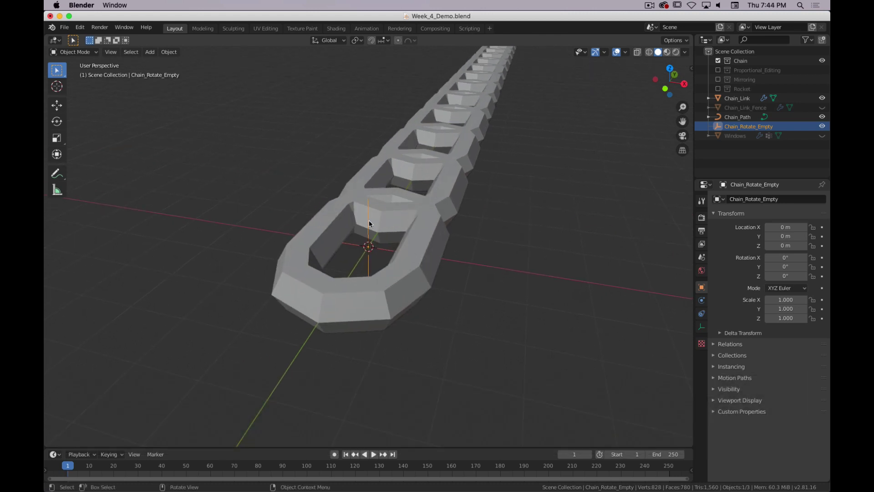
key(r)
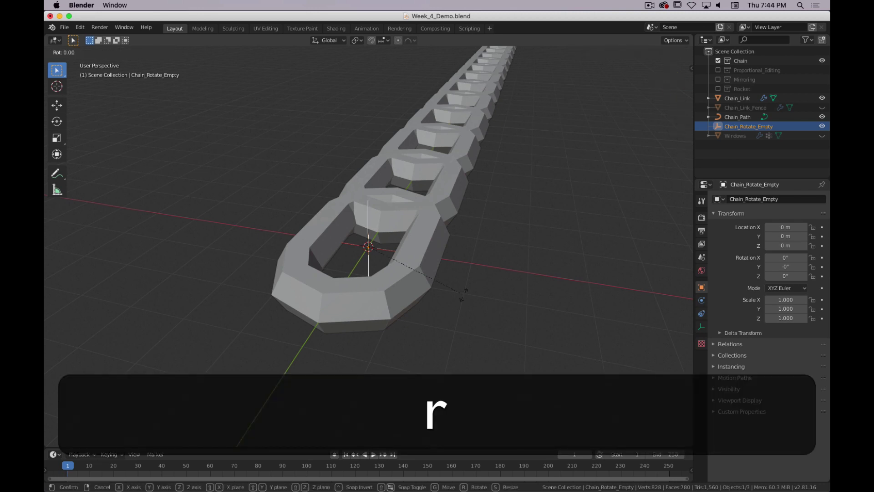
key(y)
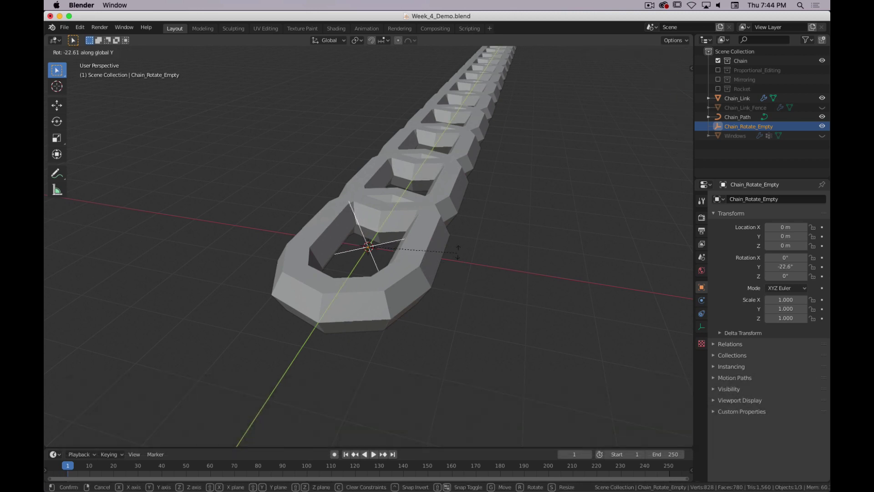
key(9)
key(0)
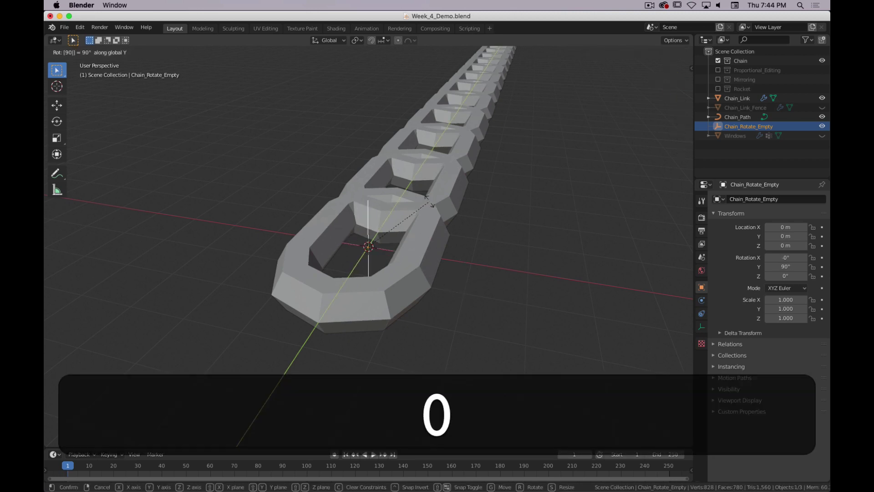
key(Return)
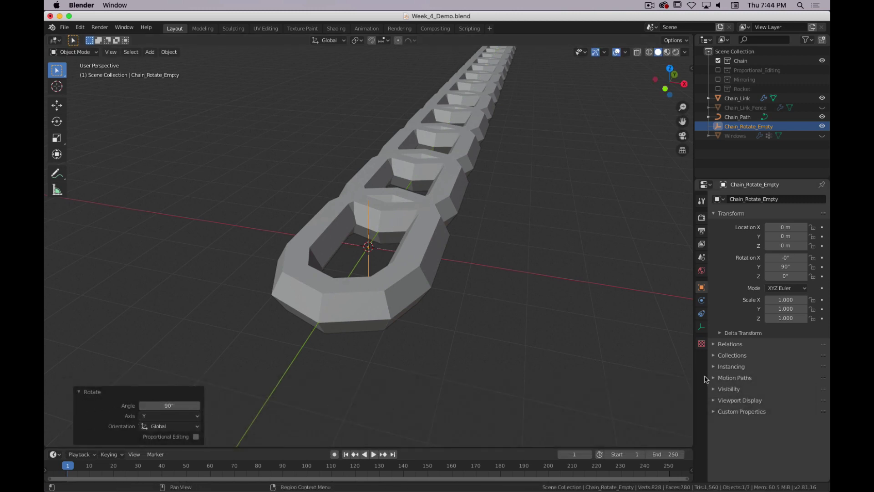
Enable Object Offset in Chain_Link's Array modifier and assign Chain_Rotate_Empty as the offset object
click(410, 258)
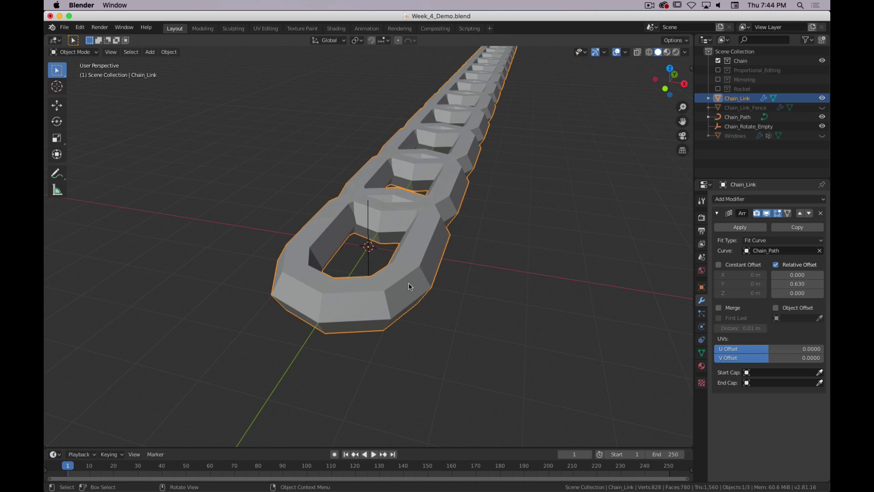
click(777, 308)
click(796, 318)
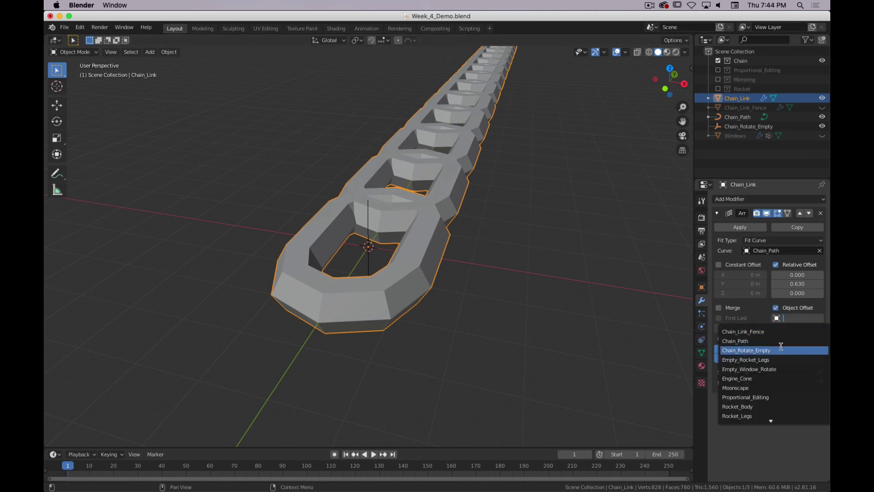
click(758, 351)
middle_drag(455, 256, 488, 234)
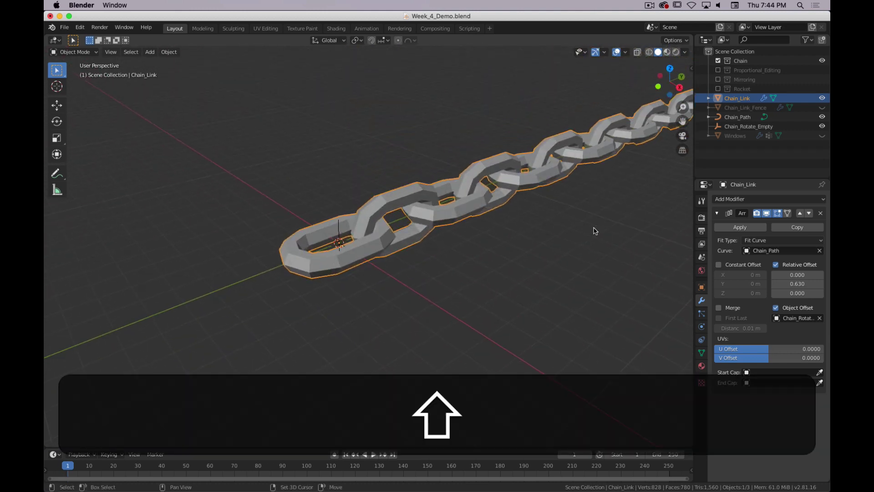
shift+middle_drag(587, 233, 375, 247)
scroll(495, 279, down, 4)
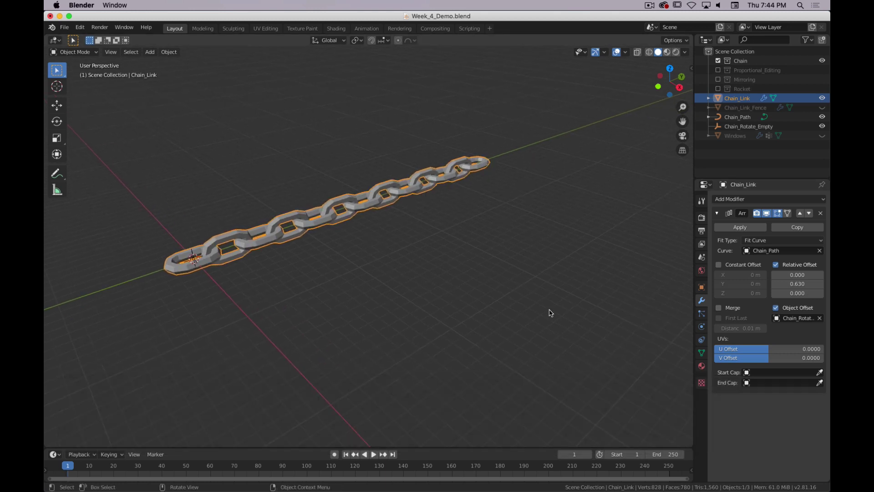
click(718, 214)
click(718, 214)
Bend Chain_Path into an S-shaped curve in Edit Mode by moving its end point, fourth point and middle point off the Y axis
click(742, 118)
key(Tab)
key(shift+Tab)
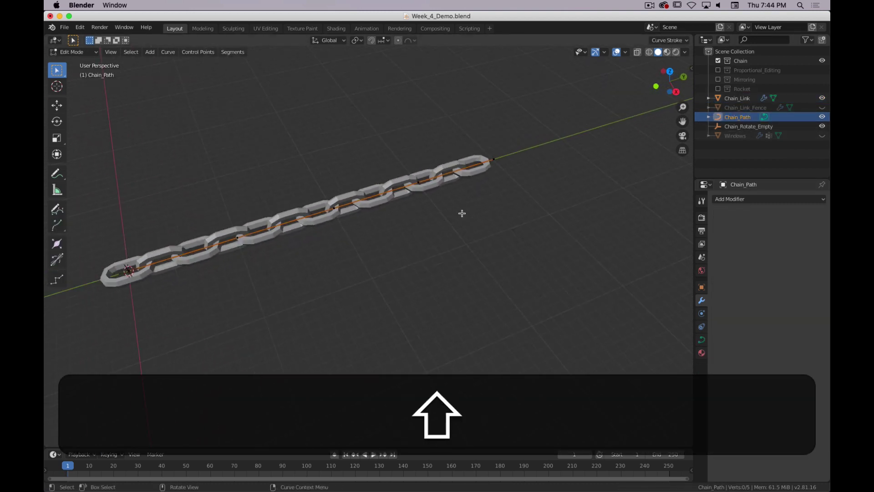
scroll(462, 213, down, 4)
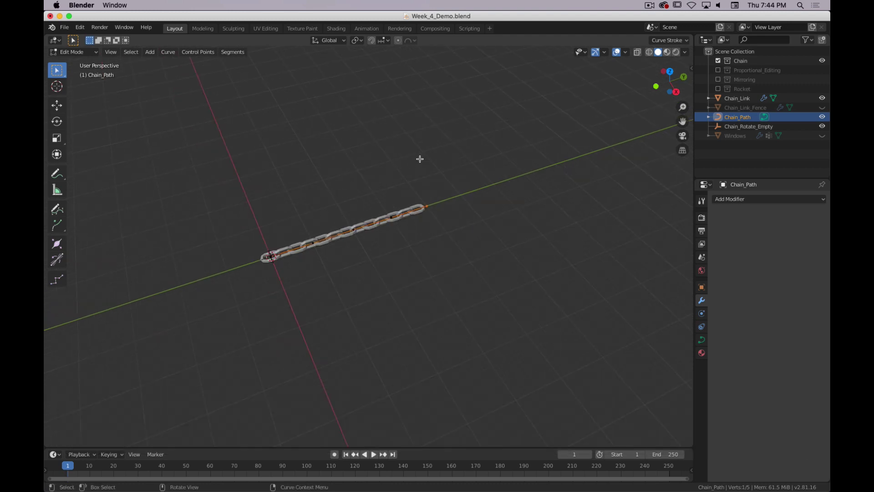
key(g)
click(601, 249)
drag(401, 193, 382, 250)
key(g)
click(422, 176)
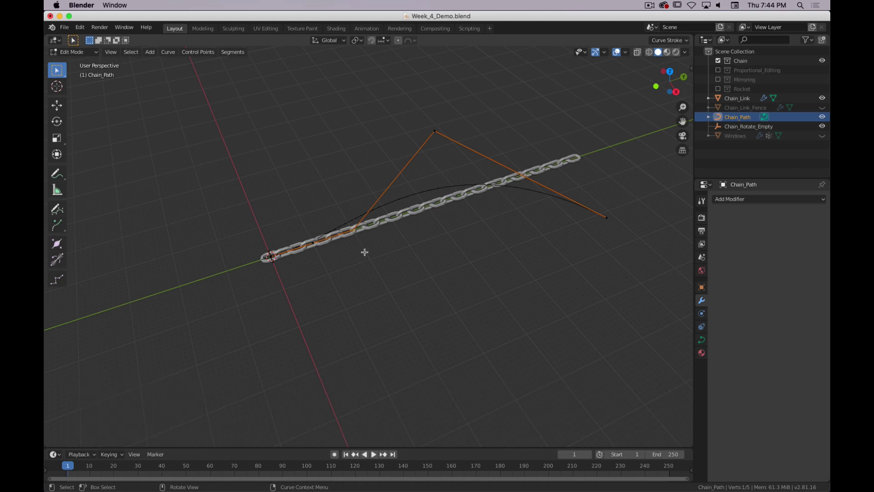
key(g)
click(413, 395)
mouse_move(460, 353)
middle_down()
mouse_move(449, 261)
mouse_move(429, 279)
mouse_move(421, 306)
mouse_move(447, 322)
mouse_move(460, 349)
middle_up()
Add a Curve modifier to Chain_Link in Object Mode, with Chain_Path as its object and Y as the deformation axis
key(Tab)
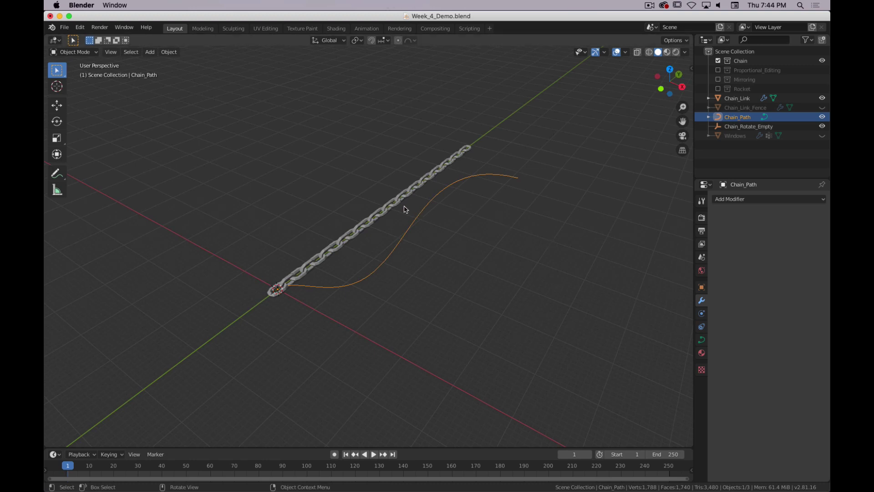
click(400, 209)
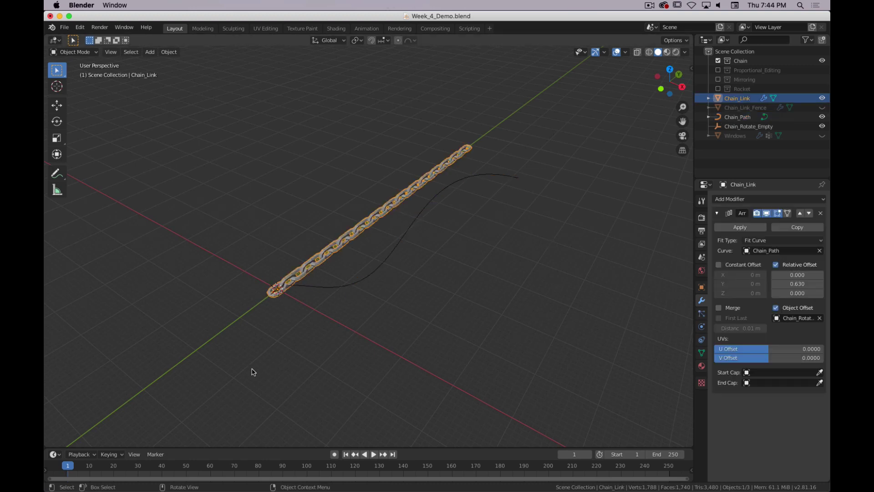
click(718, 214)
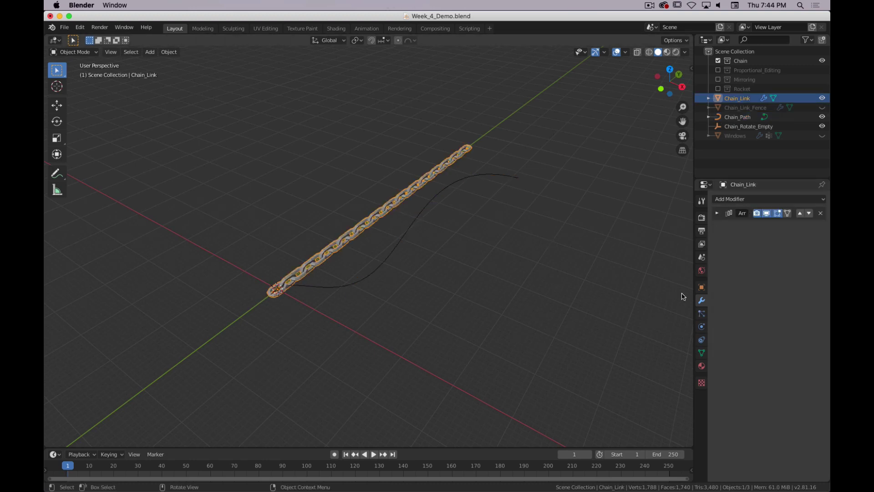
click(733, 199)
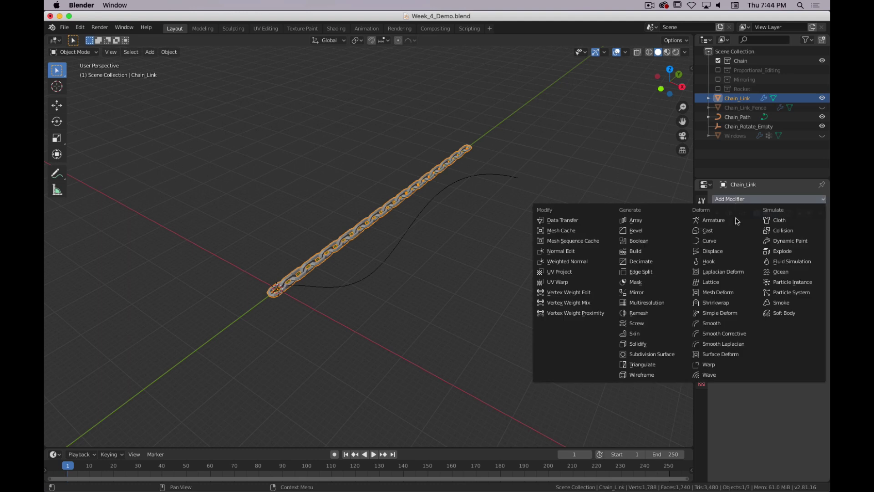
click(722, 243)
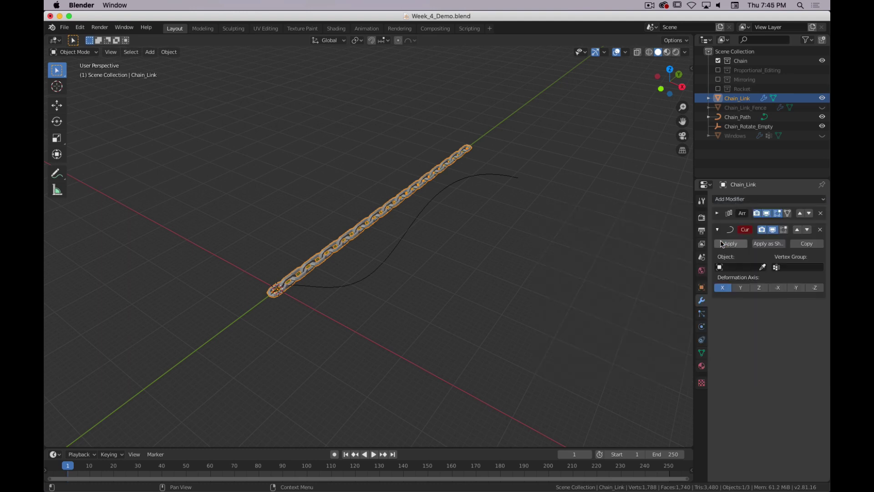
click(733, 266)
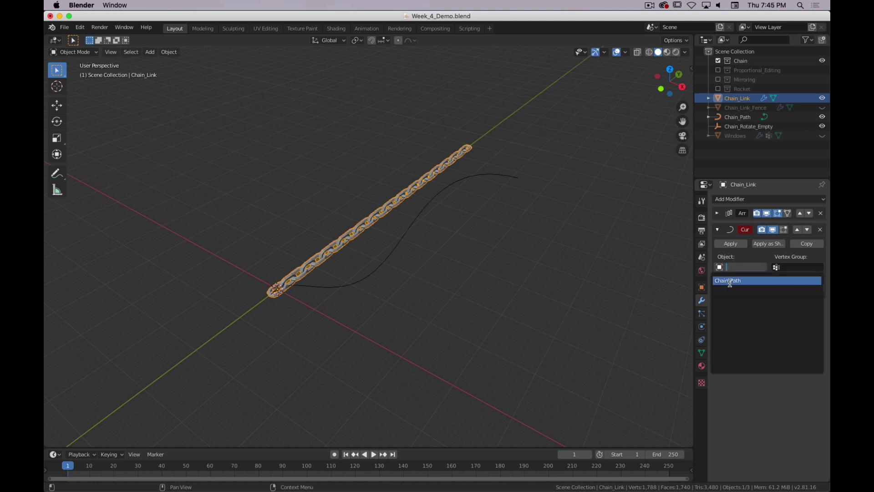
click(729, 281)
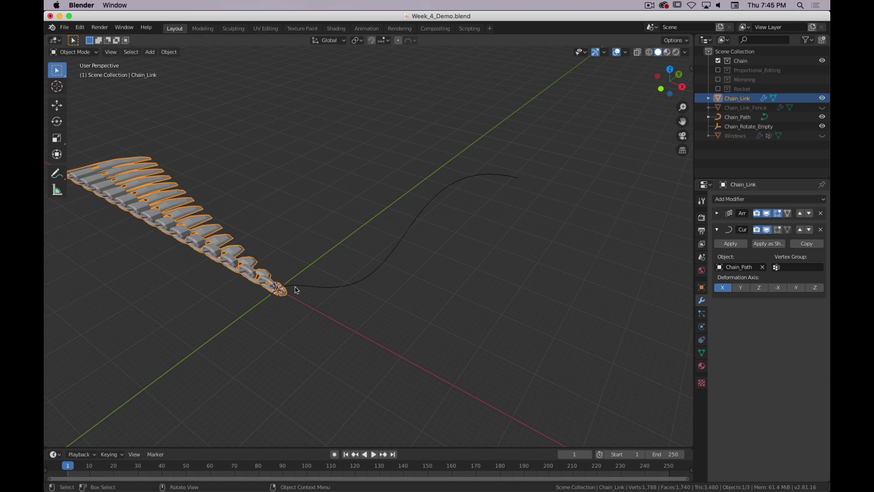
click(741, 288)
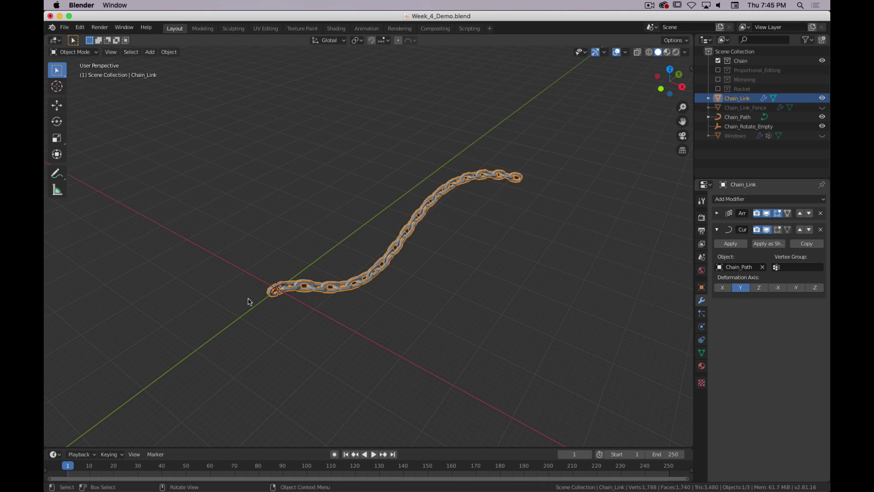
Reshape Chain_Path in Edit Mode by raising its fourth point and moving its end point about 6.38 m in X, 37.9 m in Y and -23.5 m in Z
middle_drag(448, 188, 429, 269)
scroll(492, 235, up, 4)
click(473, 180)
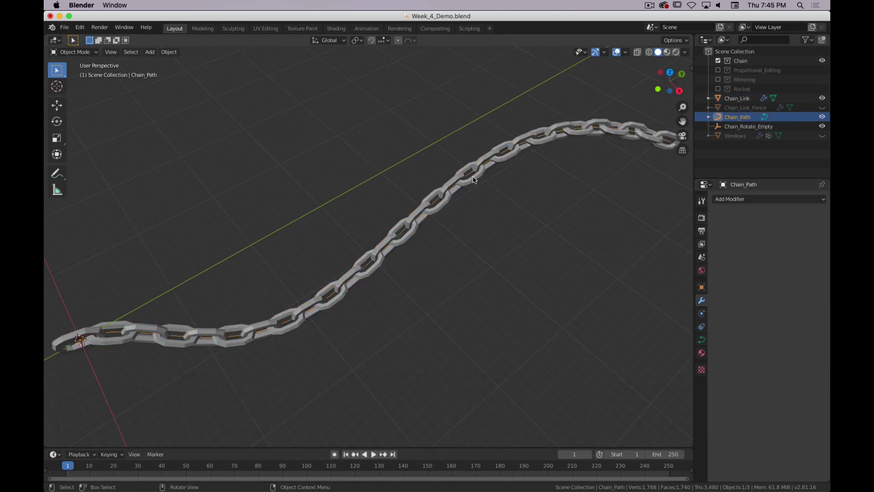
key(Tab)
shift+middle_drag(487, 212, 373, 236)
scroll(408, 277, down, 3)
drag(414, 186, 349, 235)
key(g)
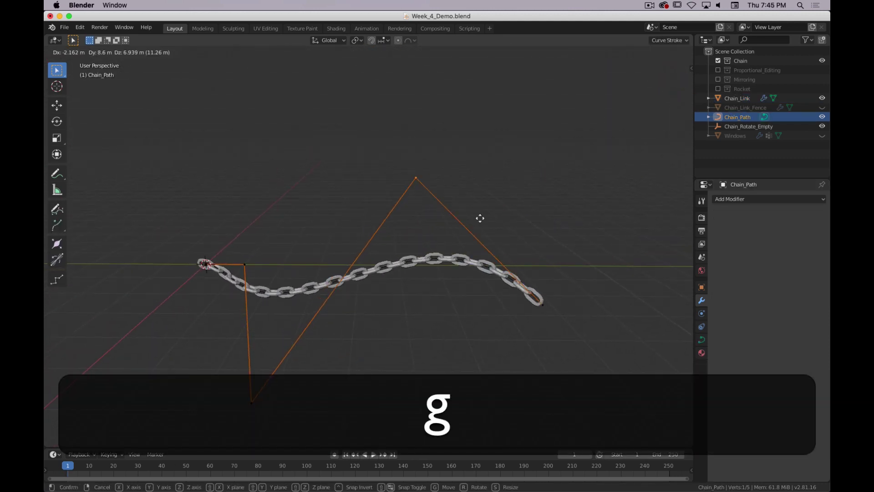
click(385, 120)
drag(602, 278, 508, 371)
scroll(508, 372, down, 4)
key(g)
click(589, 311)
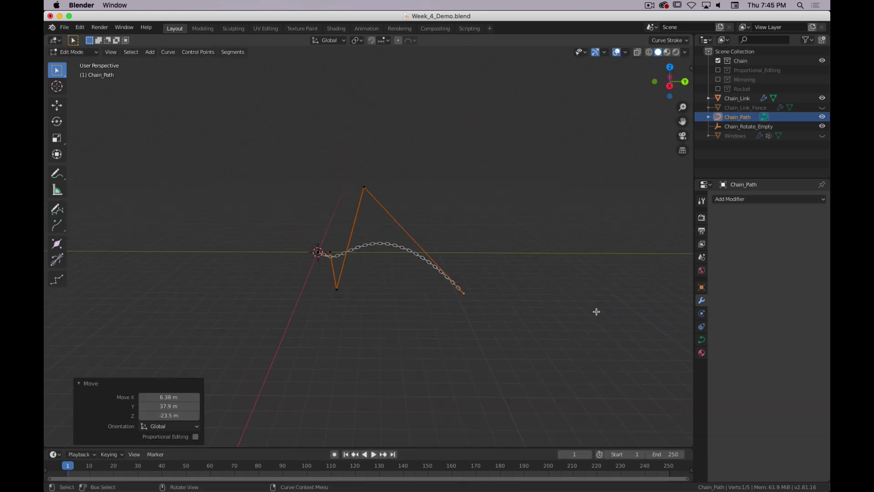
Extend Chain_Path by extruding four new points from its end: outward along Y, upward, outward again, and down
key(e)
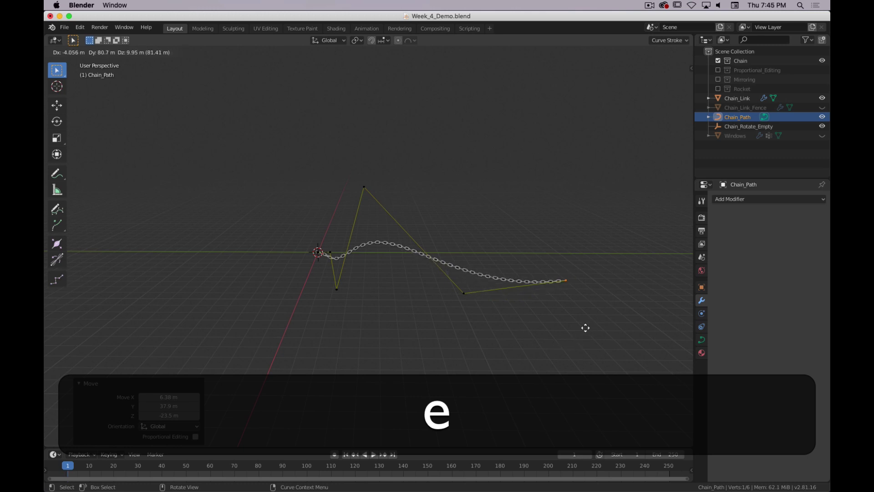
click(579, 329)
key(e)
click(580, 231)
key(e)
click(661, 239)
key(e)
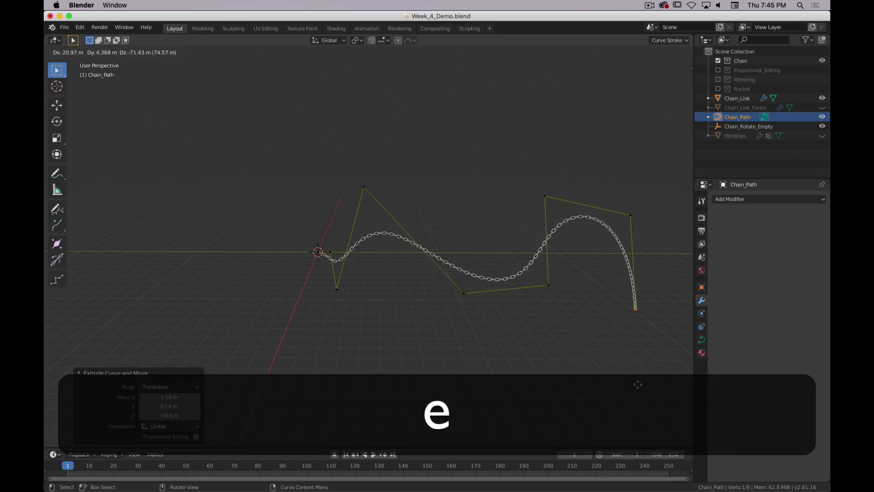
click(615, 373)
Return to Object Mode and examine how the chain links follow the extended Chain_Path
middle_drag(562, 363, 533, 361)
scroll(533, 361, down, 3)
key(Tab)
scroll(363, 279, down, 3)
scroll(364, 278, up, 8)
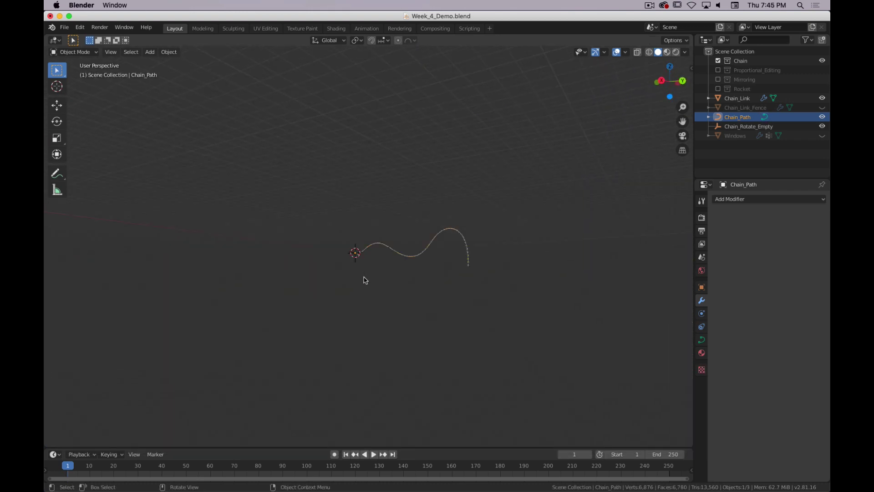
middle_drag(366, 277, 424, 317)
scroll(414, 316, up, 7)
middle_drag(358, 320, 380, 297)
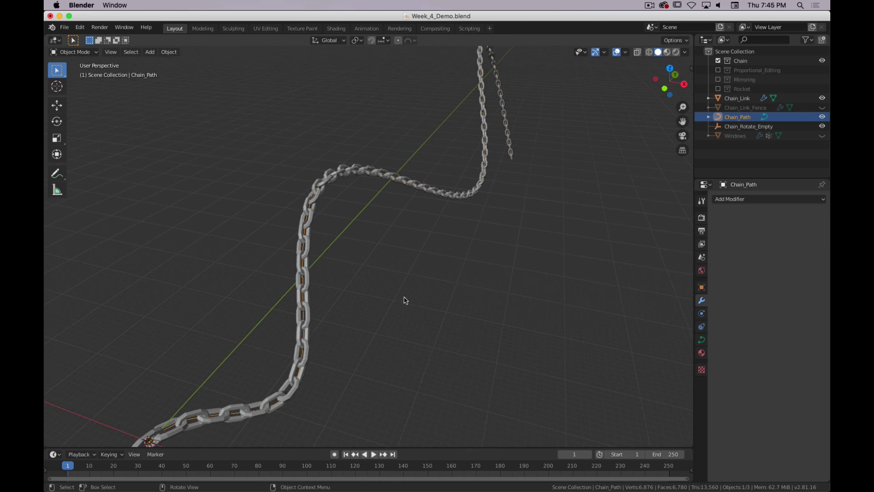